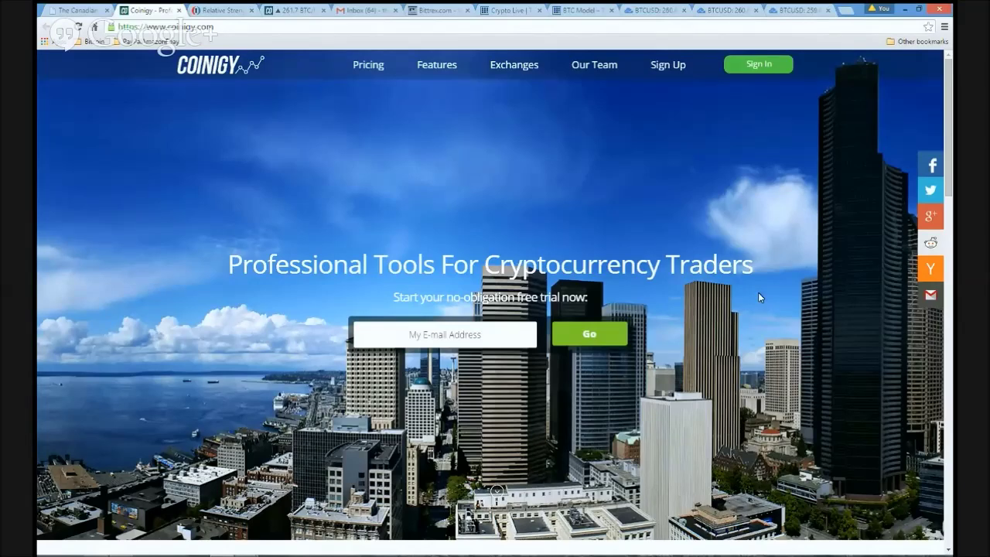
{"action": "scroll", "coordinate": [720, 324], "scroll_direction": "down", "scroll_amount": 1}
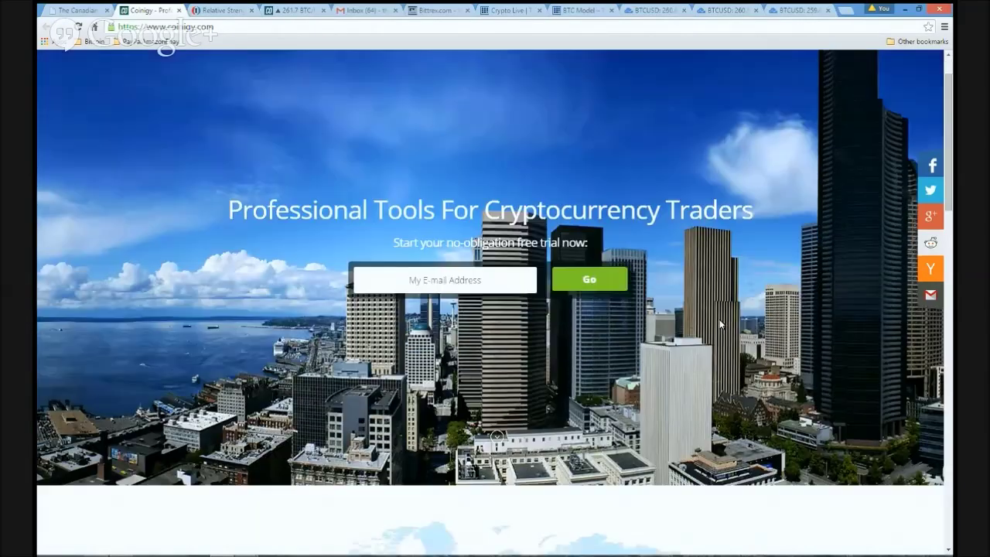
{"action": "scroll", "coordinate": [720, 324], "scroll_direction": "up", "scroll_amount": 1}
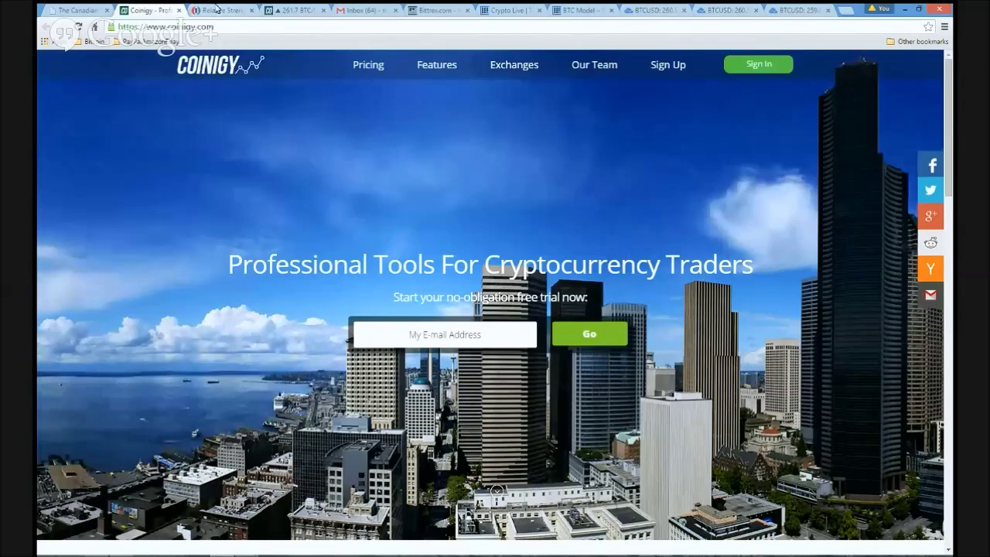
Switch to the charting page and load the DRK/USD market on BITF, showing its price history back to mid-2014.
{"action": "left_click", "coordinate": [291, 9]}
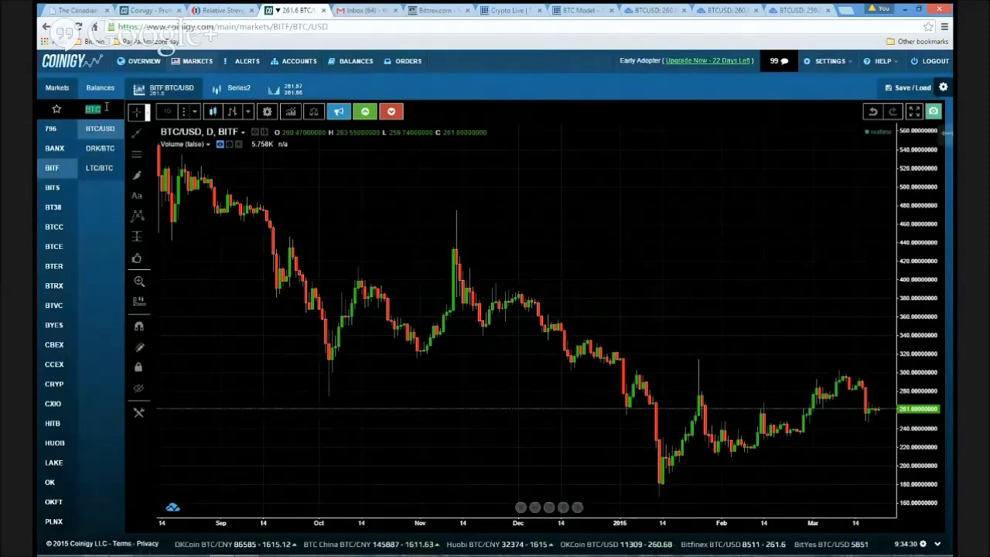
{"action": "type", "text": "DRK"}
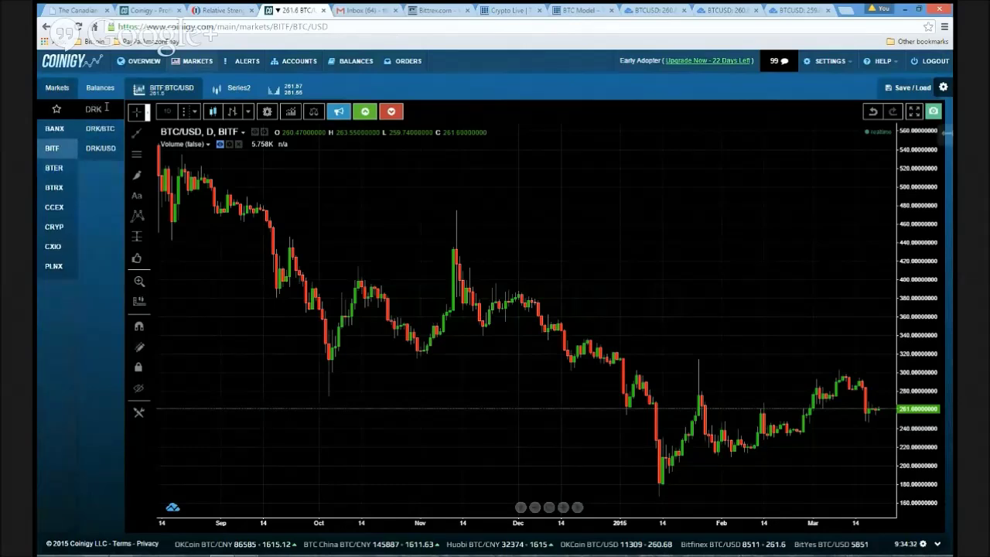
{"action": "left_click", "coordinate": [101, 149]}
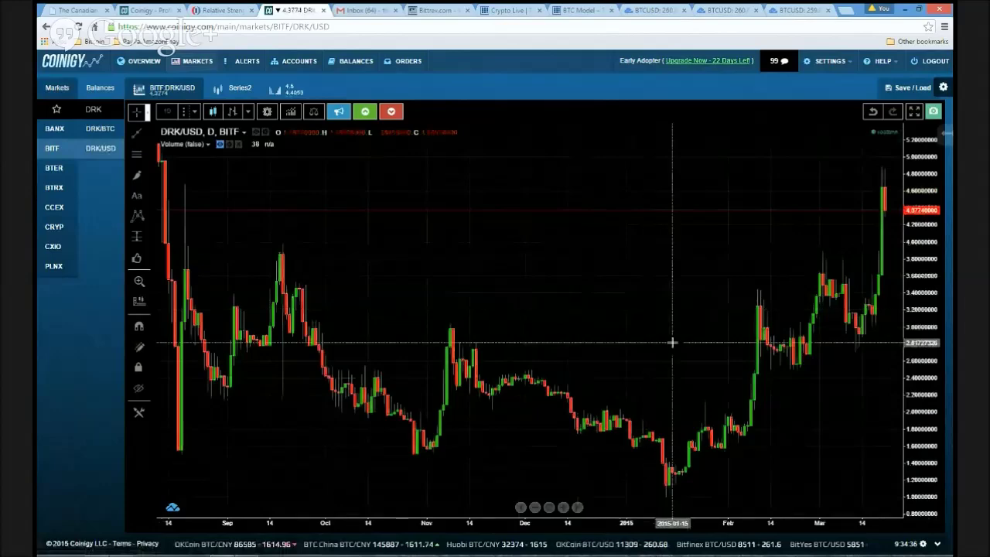
{"action": "left_click_drag", "start_coordinate": [650, 347], "coordinate": [623, 352]}
{"action": "scroll", "coordinate": [620, 348], "scroll_direction": "down", "scroll_amount": 4}
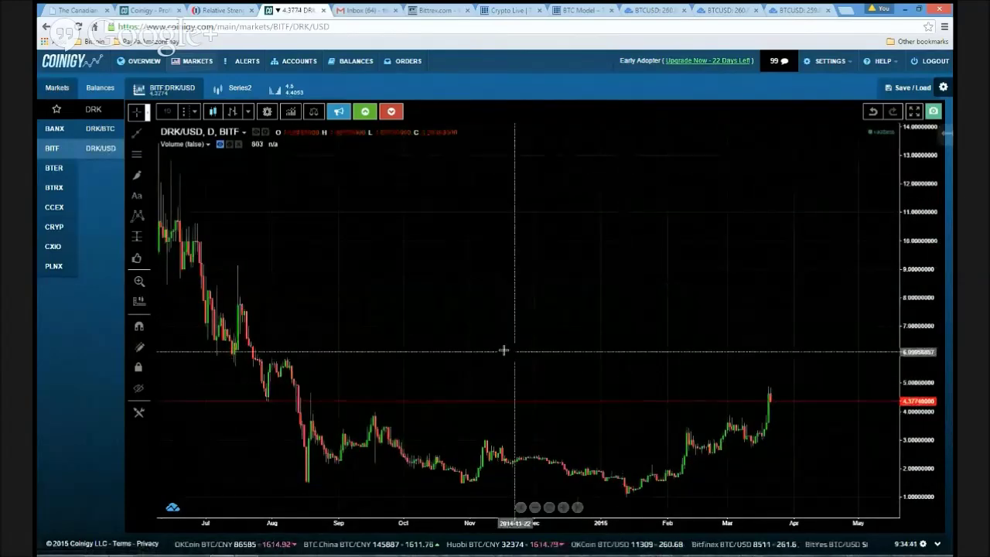
{"action": "scroll", "coordinate": [572, 347], "scroll_direction": "left", "scroll_amount": 3}
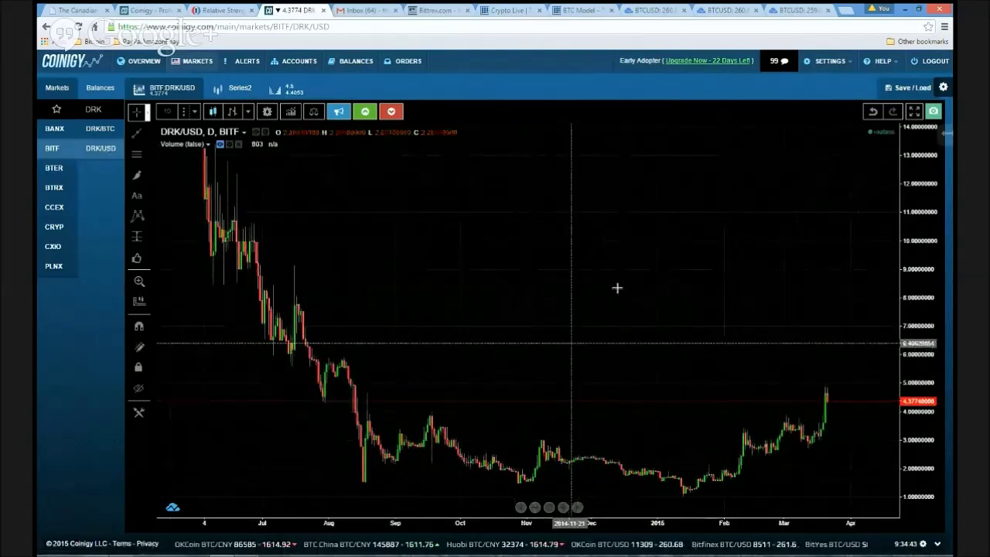
{"action": "scroll", "coordinate": [678, 301], "scroll_direction": "up", "scroll_amount": 1}
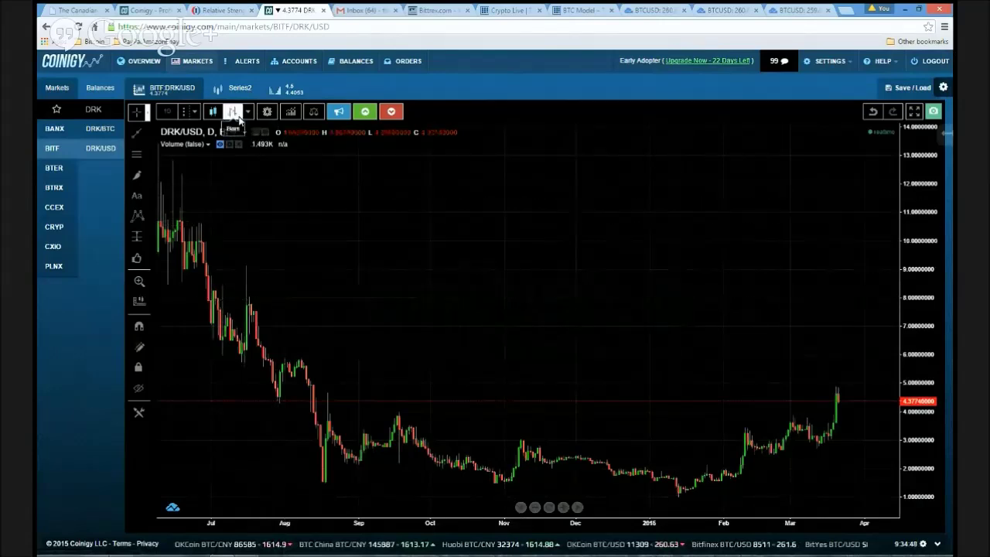
Add the Moving Average indicator to the DRK/USD daily chart.
{"action": "left_click", "coordinate": [291, 113]}
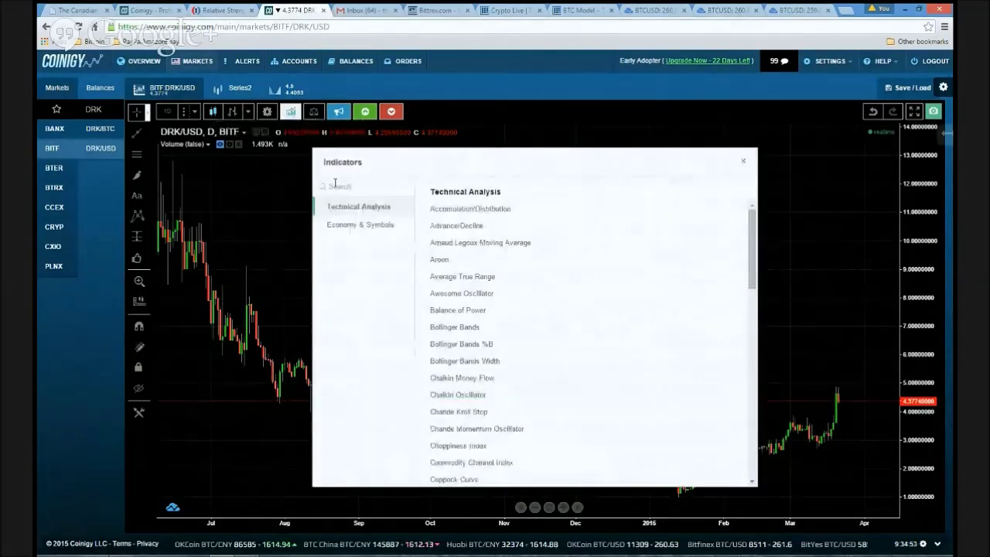
{"action": "scroll", "coordinate": [434, 399], "scroll_direction": "down", "scroll_amount": 10}
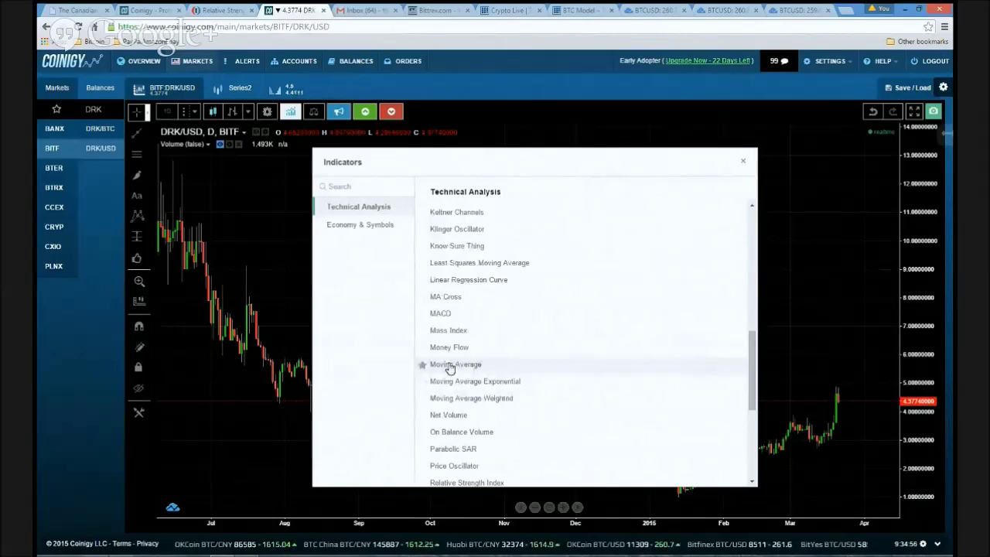
{"action": "left_click", "coordinate": [742, 162]}
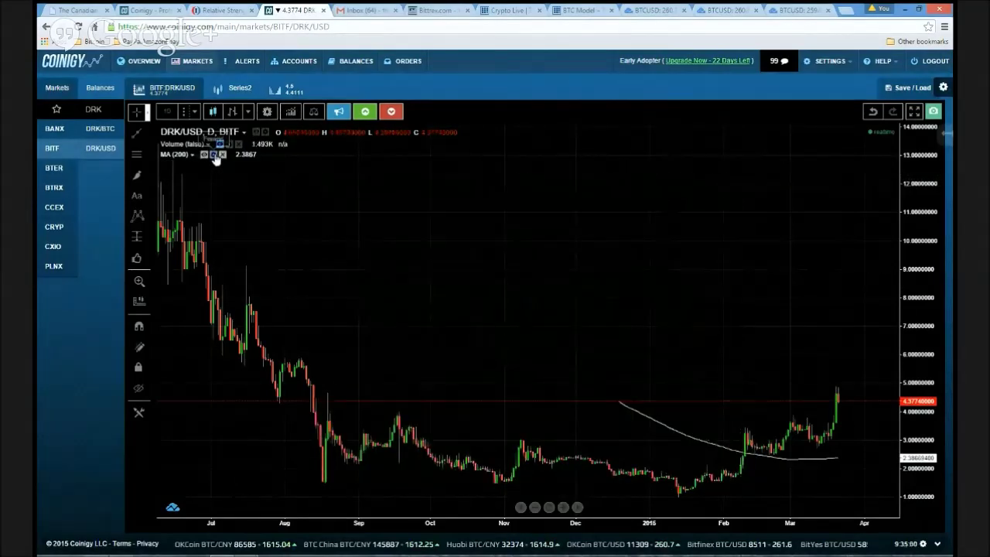
Set the moving average's length to 10.
{"action": "left_click", "coordinate": [214, 156]}
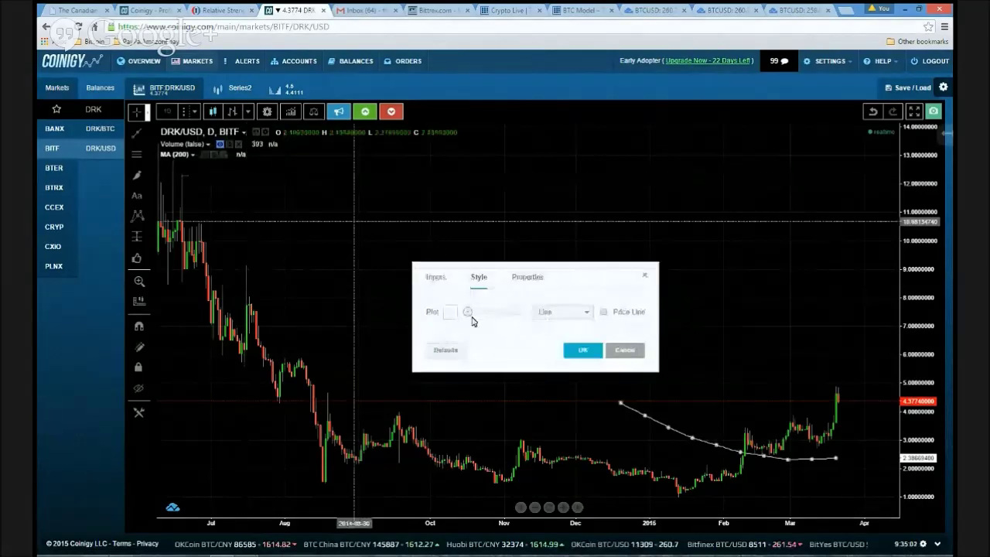
{"action": "left_click", "coordinate": [443, 283]}
{"action": "double_click", "coordinate": [450, 311]}
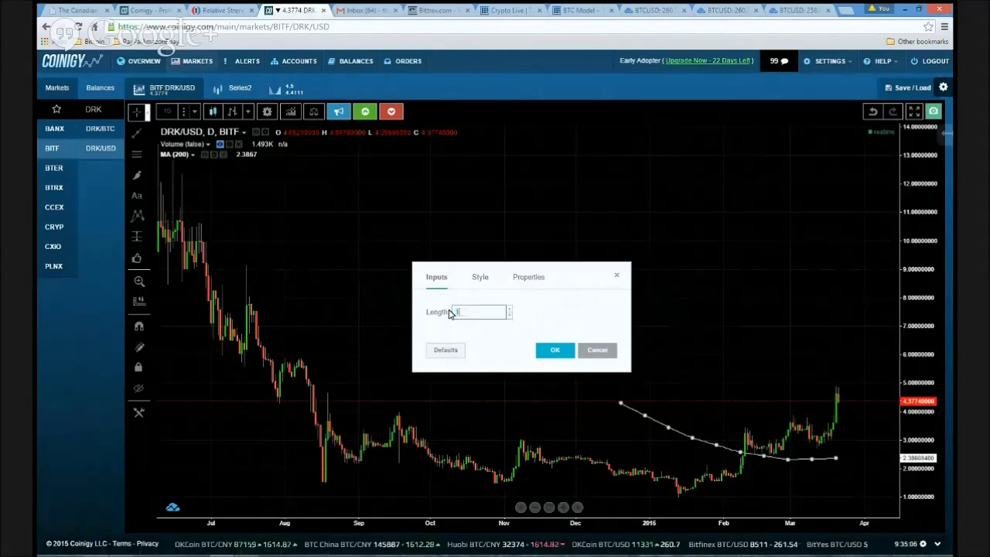
{"action": "left_click", "coordinate": [553, 349]}
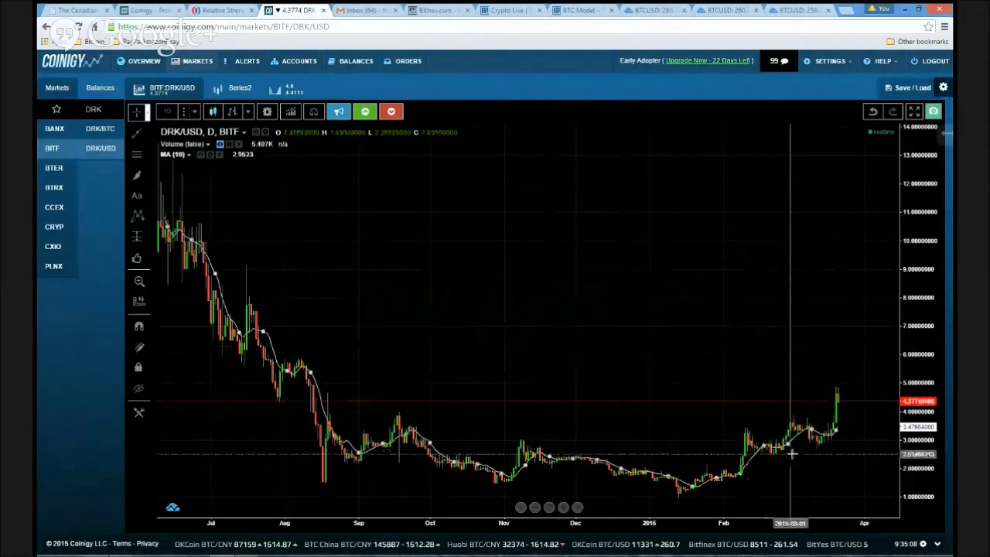
Make the 10-period moving average's plot line thicker.
{"action": "scroll", "coordinate": [802, 477], "scroll_direction": "up", "scroll_amount": 3}
{"action": "scroll", "coordinate": [802, 476], "scroll_direction": "up", "scroll_amount": 2}
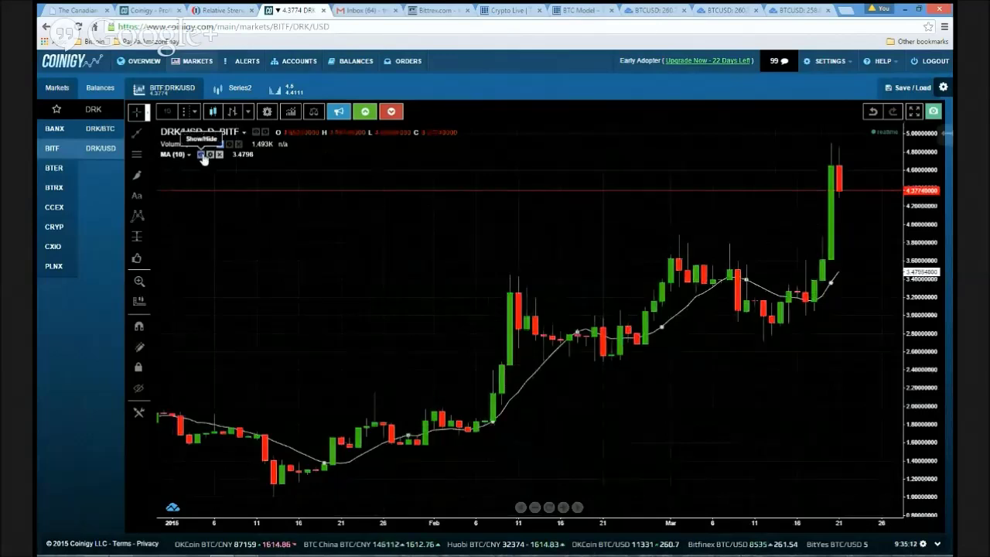
{"action": "left_click", "coordinate": [209, 155]}
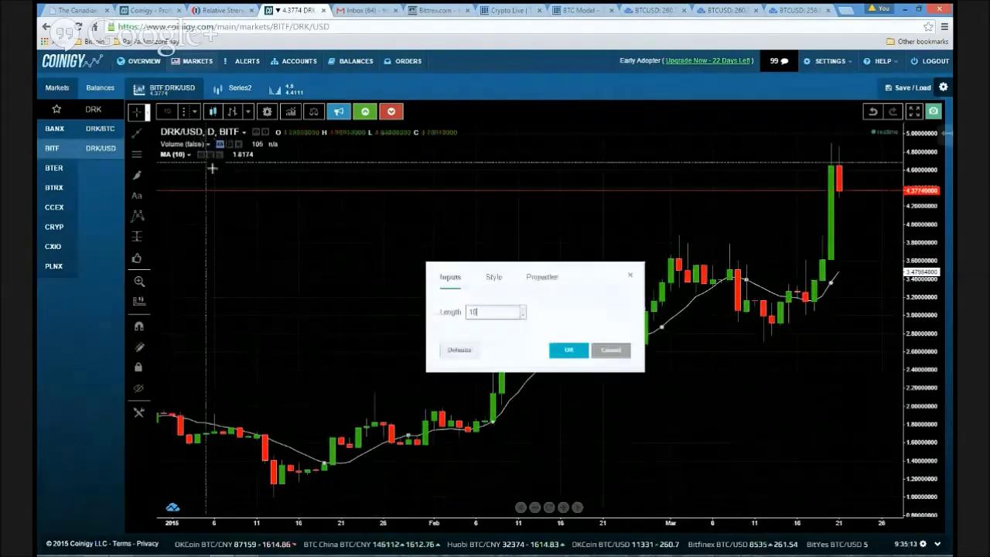
{"action": "left_click", "coordinate": [490, 278]}
{"action": "left_click_drag", "start_coordinate": [481, 311], "coordinate": [513, 313]}
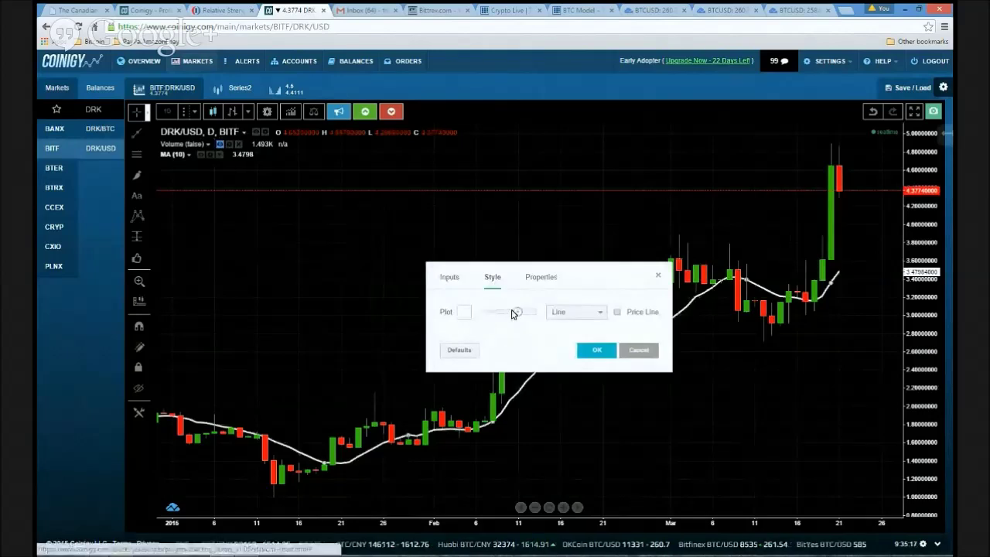
{"action": "left_click", "coordinate": [597, 352]}
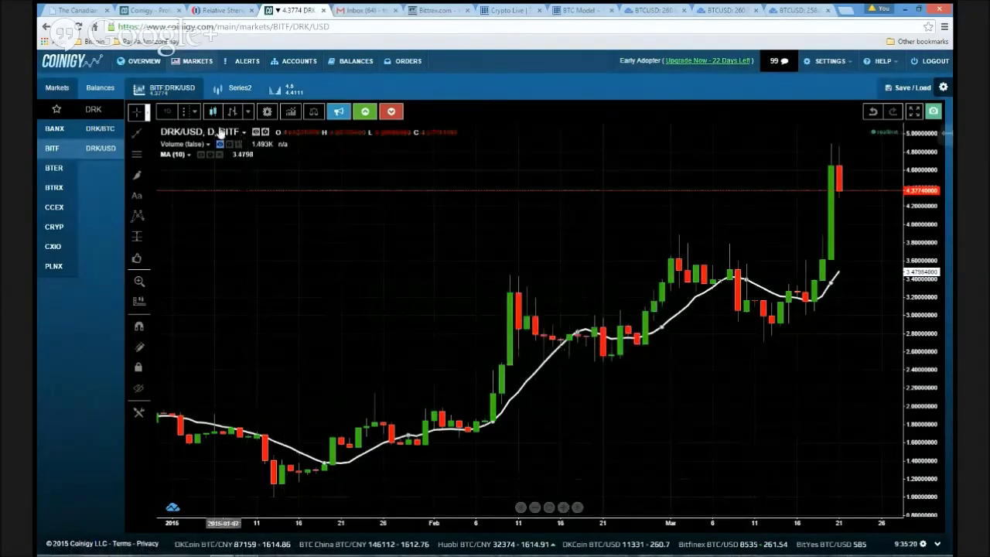
Look through the technical analysis indicators for the available moving average types, including exponential and weighted.
{"action": "left_click", "coordinate": [290, 112]}
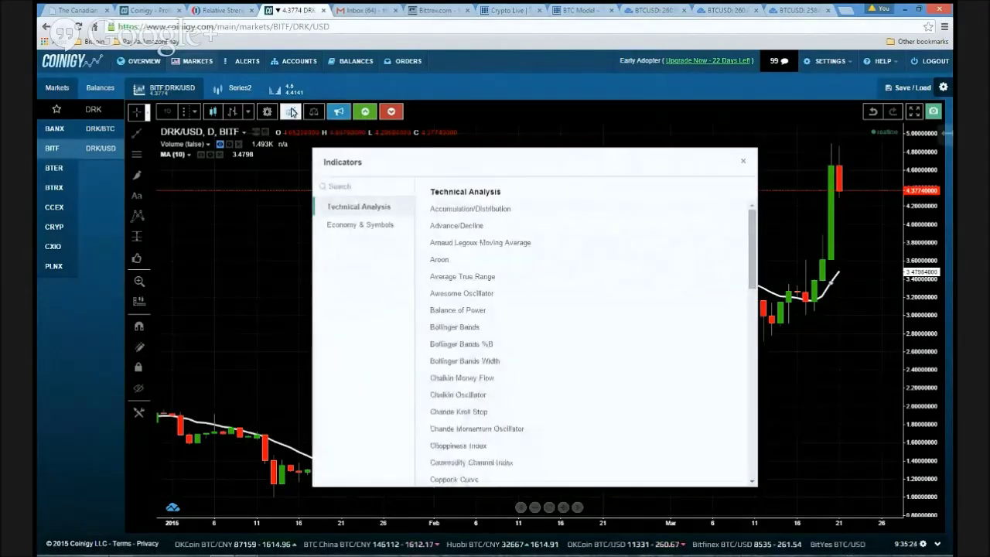
{"action": "scroll", "coordinate": [503, 359], "scroll_direction": "down", "scroll_amount": 7}
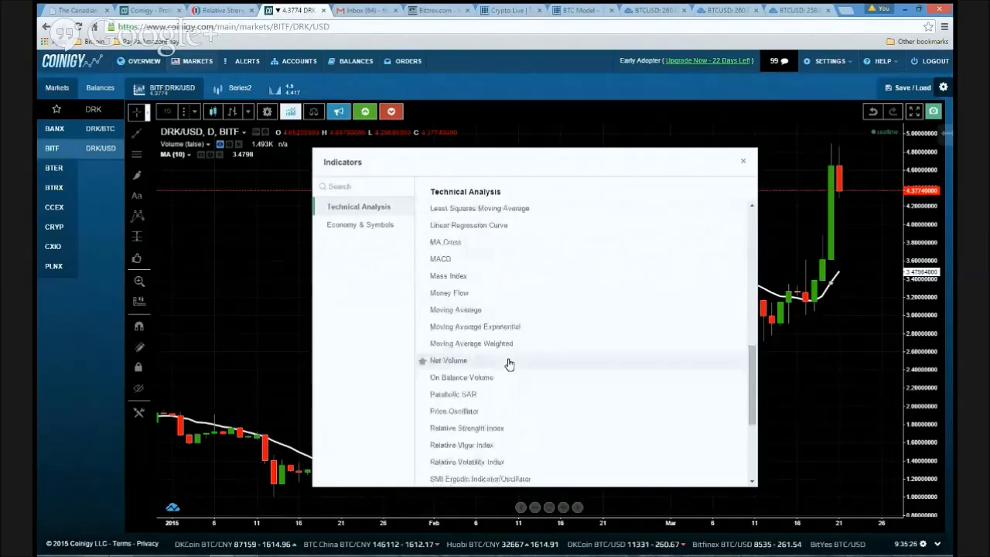
{"action": "scroll", "coordinate": [508, 325], "scroll_direction": "up", "scroll_amount": 1}
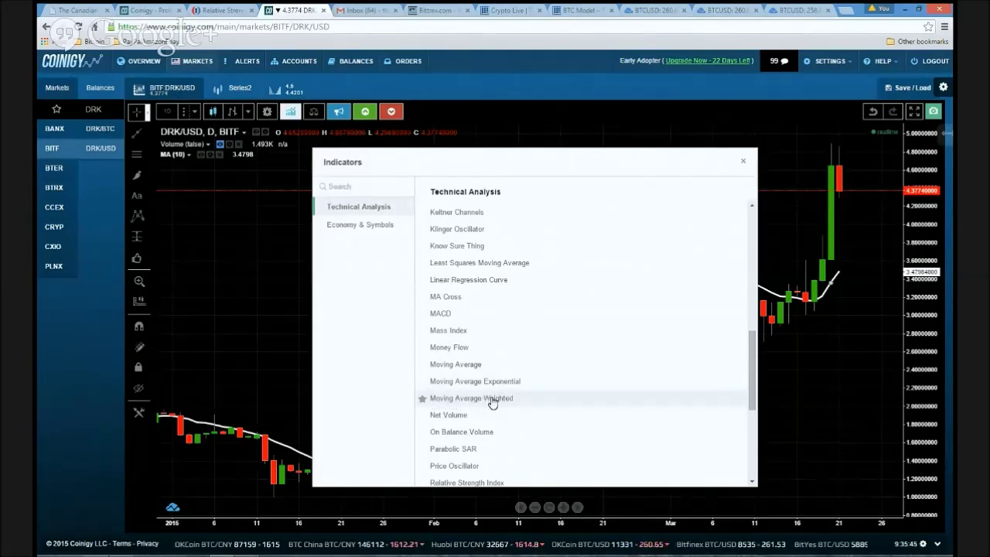
{"action": "left_click", "coordinate": [743, 161]}
Circle the end point of the moving average line at the latest candle with the brush.
{"action": "scroll", "coordinate": [584, 424], "scroll_direction": "down", "scroll_amount": 3}
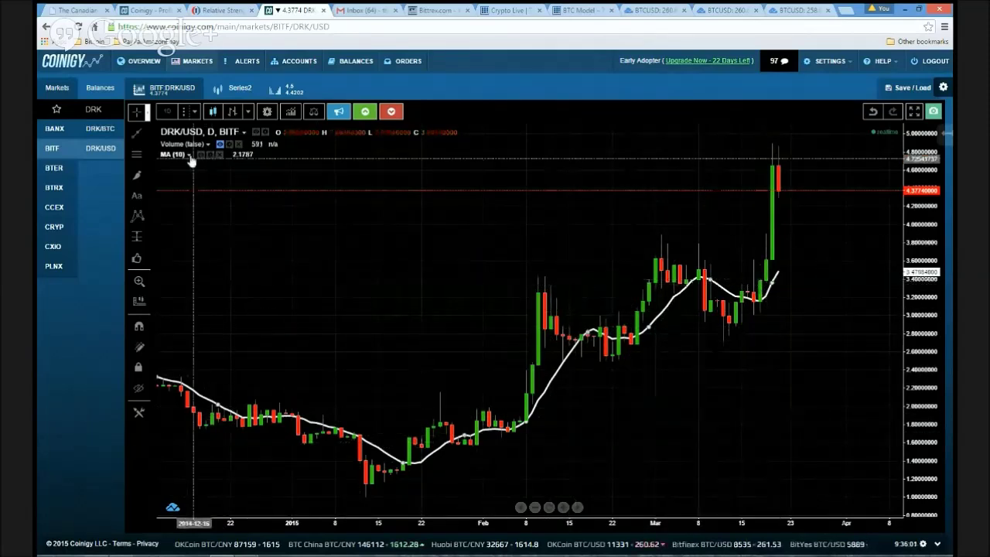
{"action": "left_click_drag", "start_coordinate": [443, 305], "coordinate": [481, 313]}
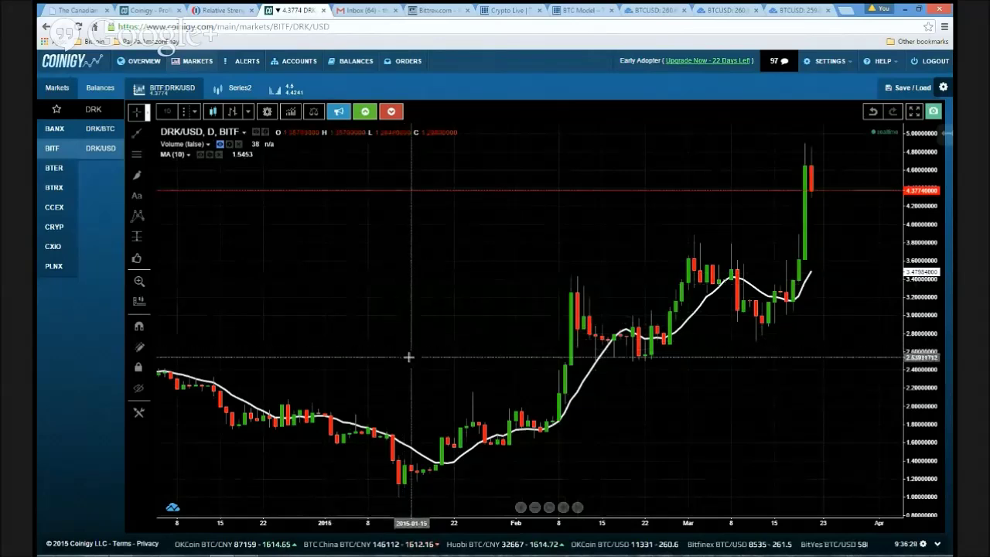
{"action": "left_click_drag", "start_coordinate": [408, 354], "coordinate": [435, 358]}
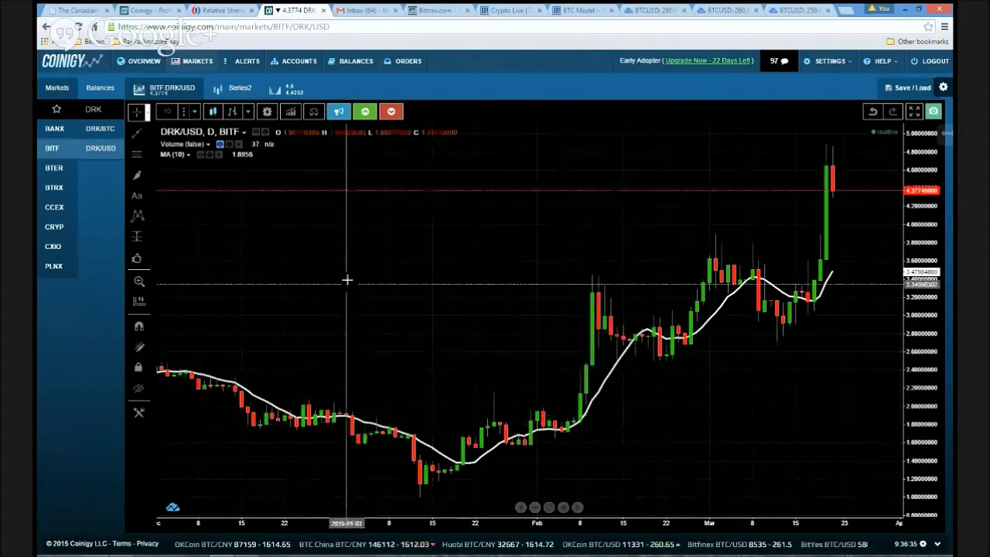
{"action": "left_click_drag", "start_coordinate": [426, 358], "coordinate": [413, 355]}
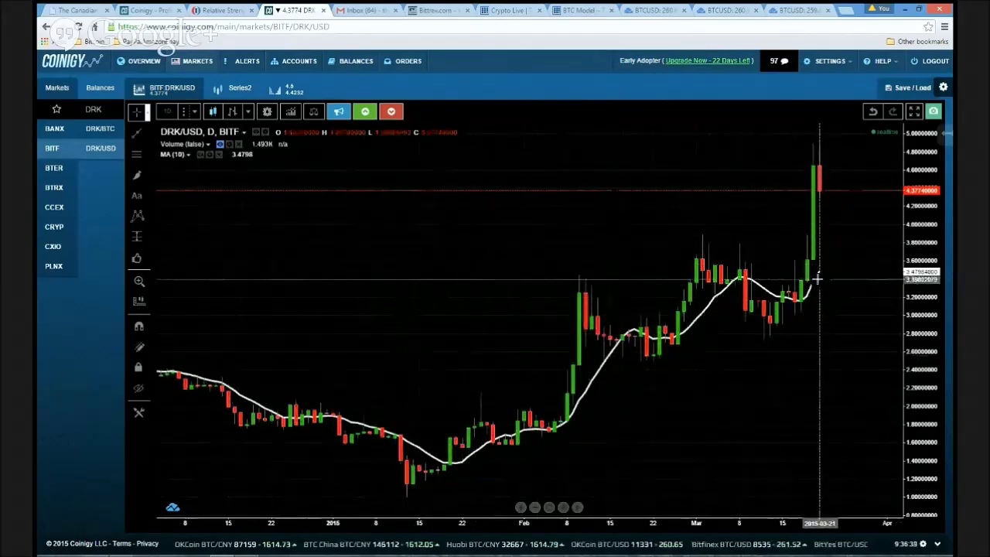
{"action": "left_click", "coordinate": [137, 176]}
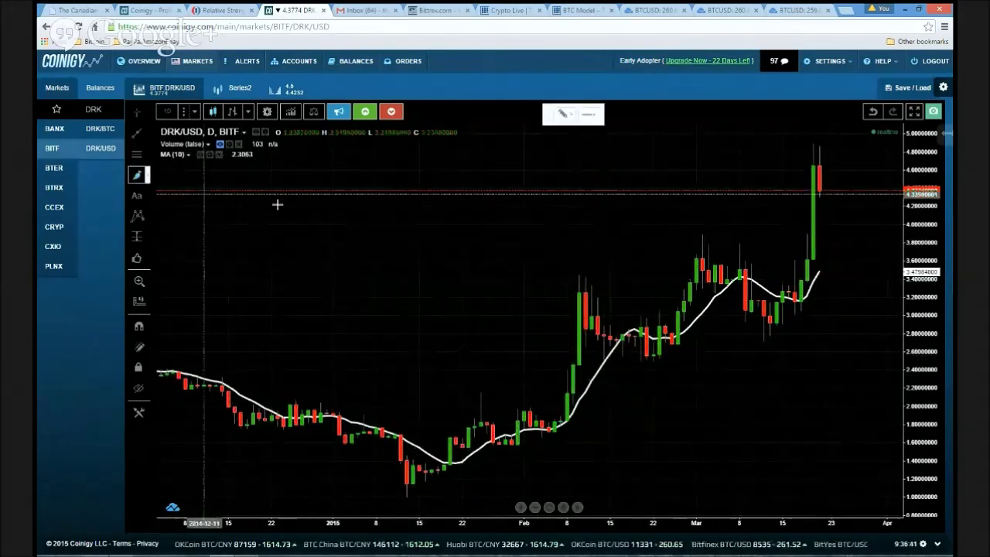
{"action": "left_click_drag", "start_coordinate": [818, 266], "coordinate": [813, 272]}
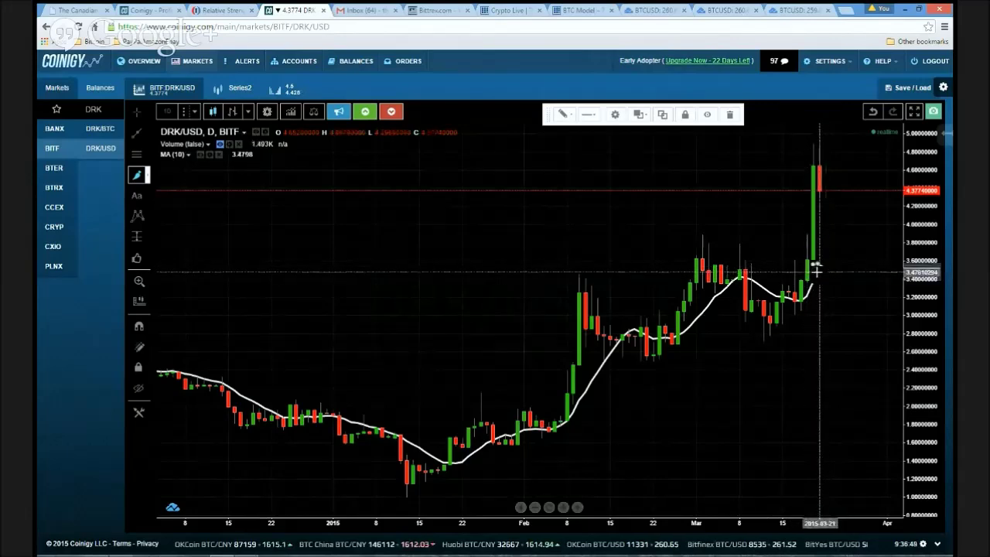
{"action": "left_click_drag", "start_coordinate": [817, 271], "coordinate": [816, 266]}
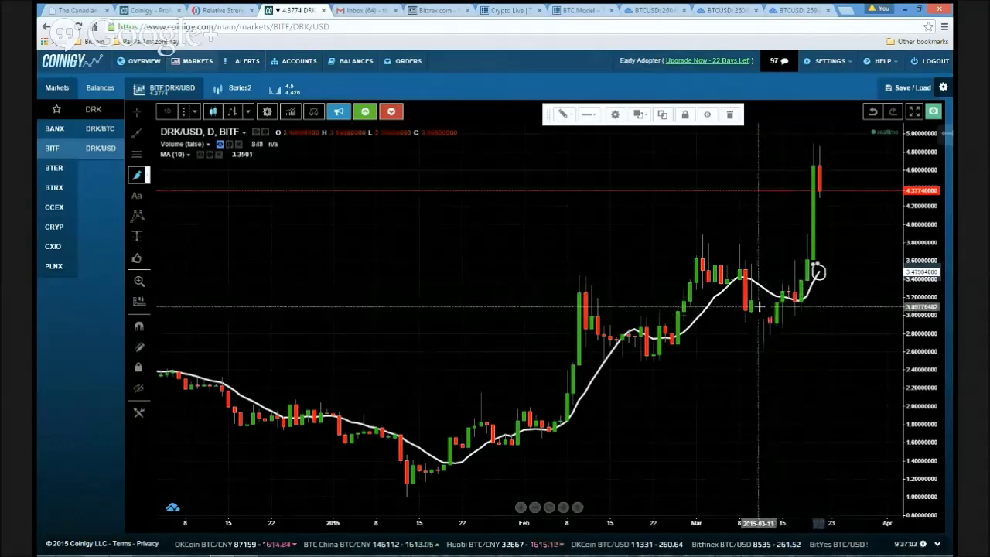
{"action": "left_click", "coordinate": [135, 176]}
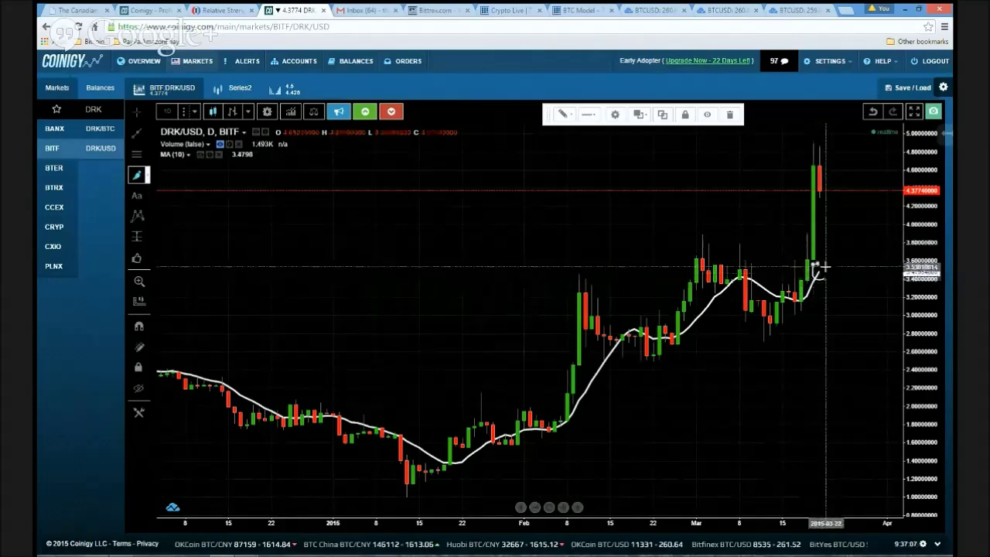
{"action": "left_click_drag", "start_coordinate": [817, 265], "coordinate": [812, 280]}
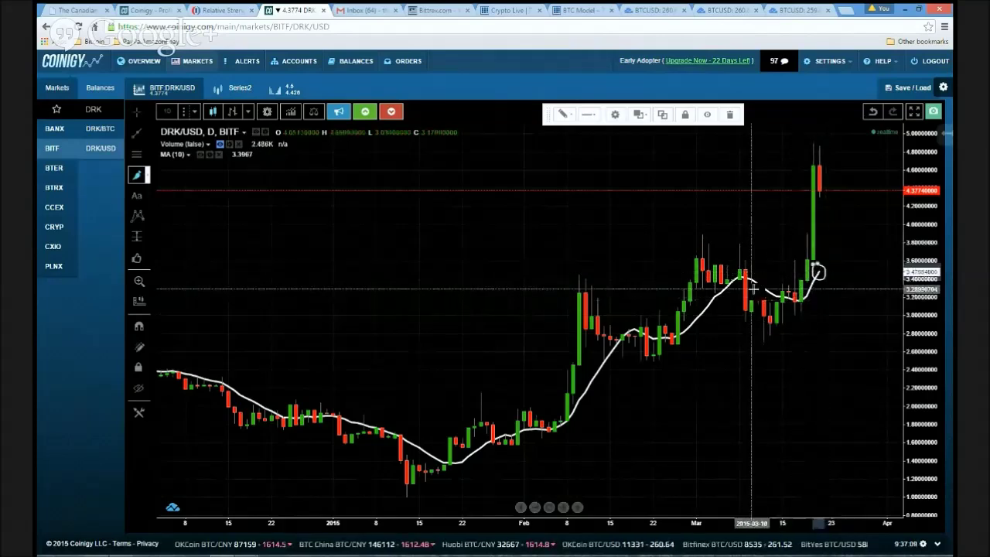
Try to mark the averaging window with a freehand outline around the latest candles, shifted back to the earlier March candles.
{"action": "mouse_move", "coordinate": [755, 292]}
{"action": "left_mouse_down"}
{"action": "mouse_move", "coordinate": [758, 333]}
{"action": "mouse_move", "coordinate": [841, 337]}
{"action": "mouse_move", "coordinate": [856, 282]}
{"action": "mouse_move", "coordinate": [830, 138]}
{"action": "mouse_move", "coordinate": [765, 144]}
{"action": "mouse_move", "coordinate": [764, 233]}
{"action": "left_mouse_up"}
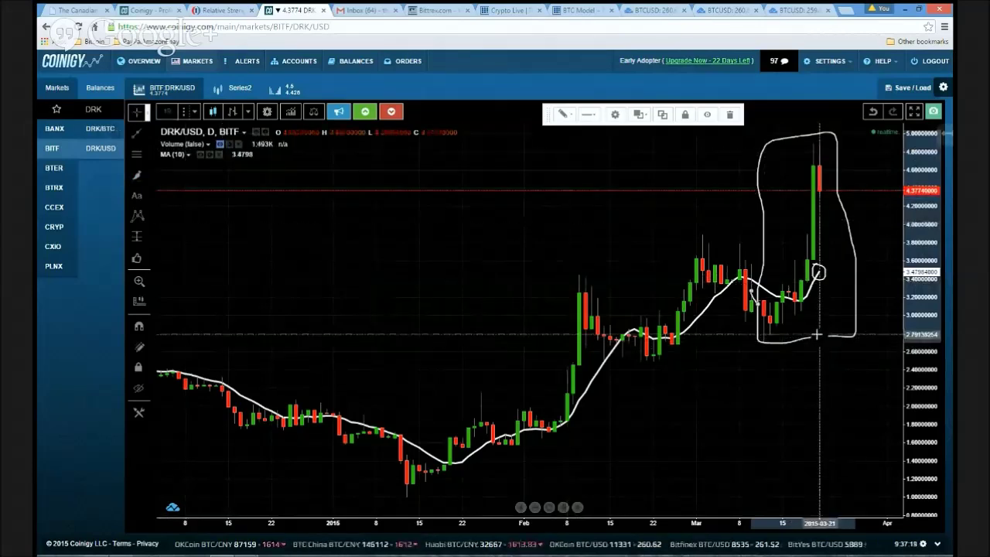
{"action": "left_click_drag", "start_coordinate": [814, 338], "coordinate": [762, 347]}
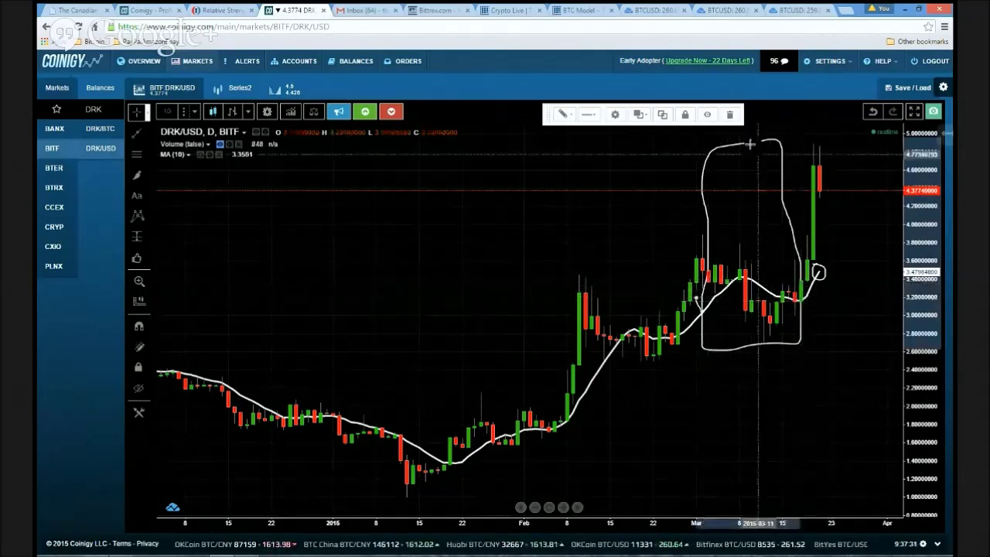
{"action": "left_click", "coordinate": [731, 116]}
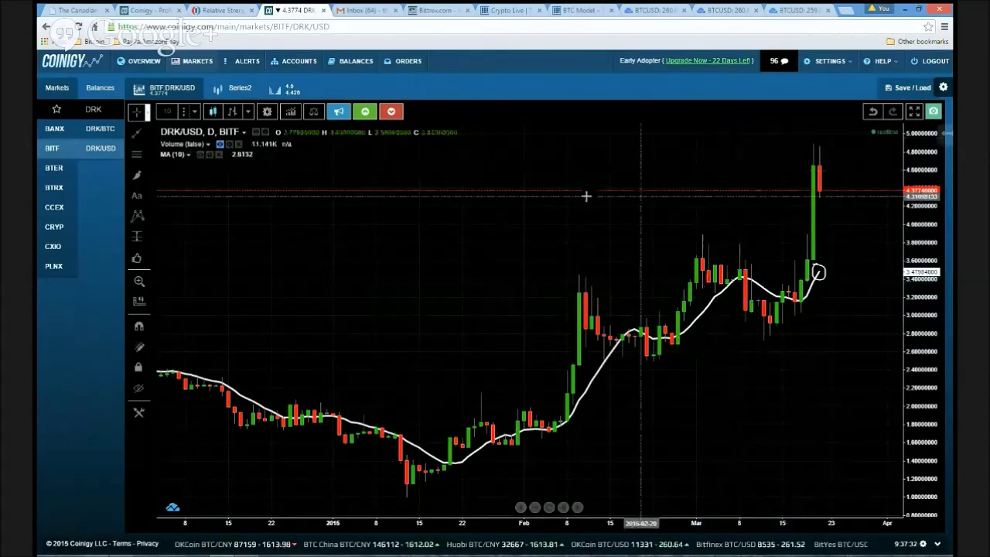
Mark the averaging window with a rectangle over the latest candles, between about 4.78 and 2.84, and shift it back along the March candles.
{"action": "left_click", "coordinate": [149, 180]}
{"action": "left_click", "coordinate": [186, 200]}
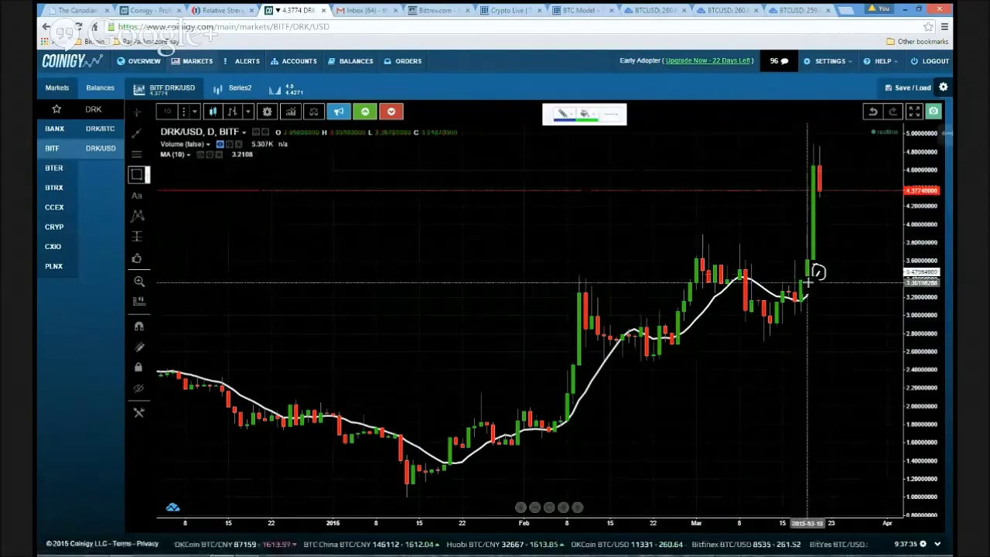
{"action": "left_click", "coordinate": [818, 154]}
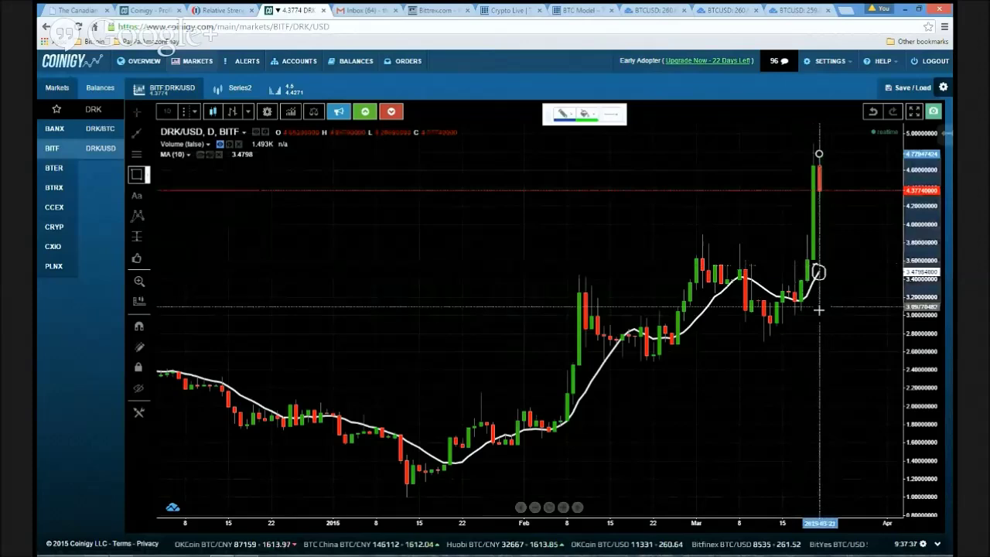
{"action": "left_click", "coordinate": [763, 329]}
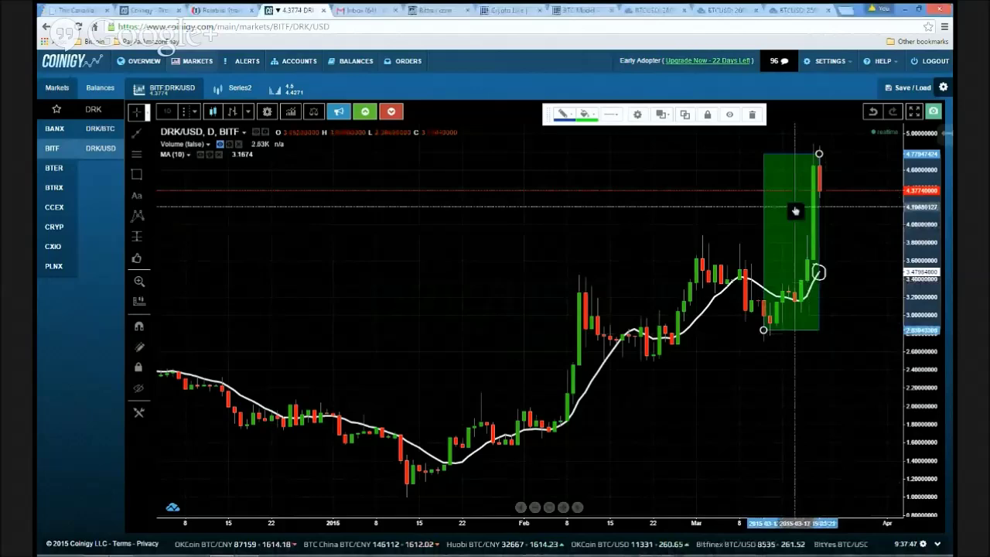
{"action": "left_click_drag", "start_coordinate": [795, 210], "coordinate": [786, 215]}
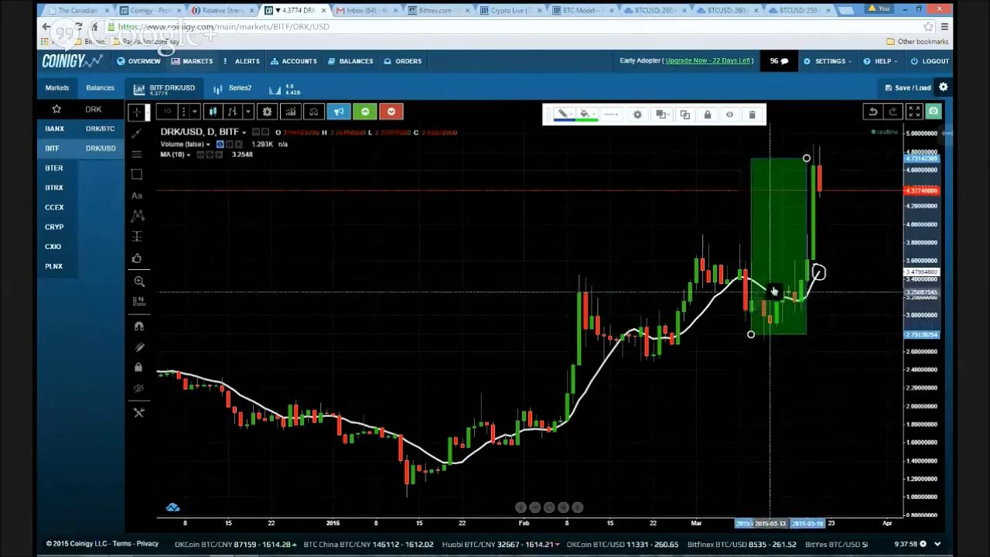
{"action": "left_click_drag", "start_coordinate": [785, 248], "coordinate": [774, 249]}
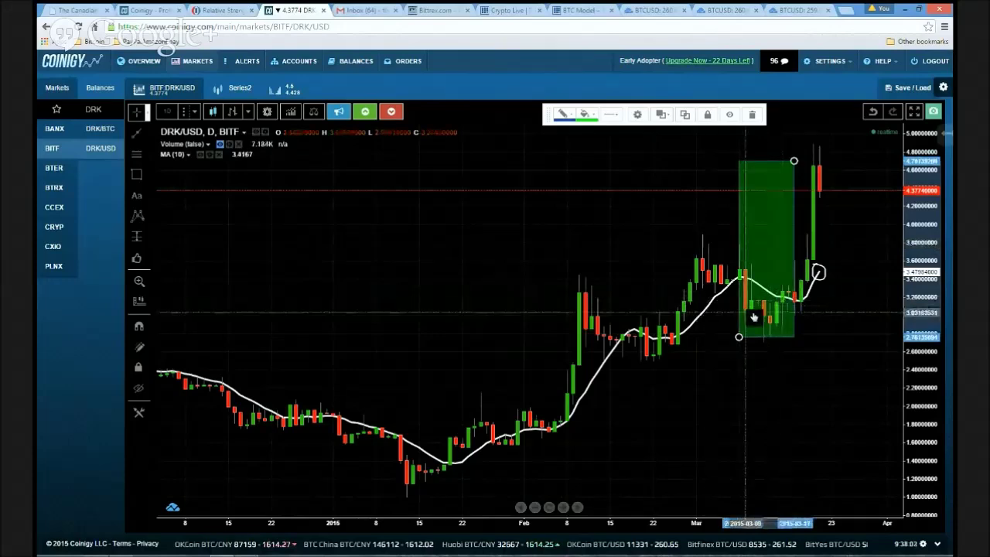
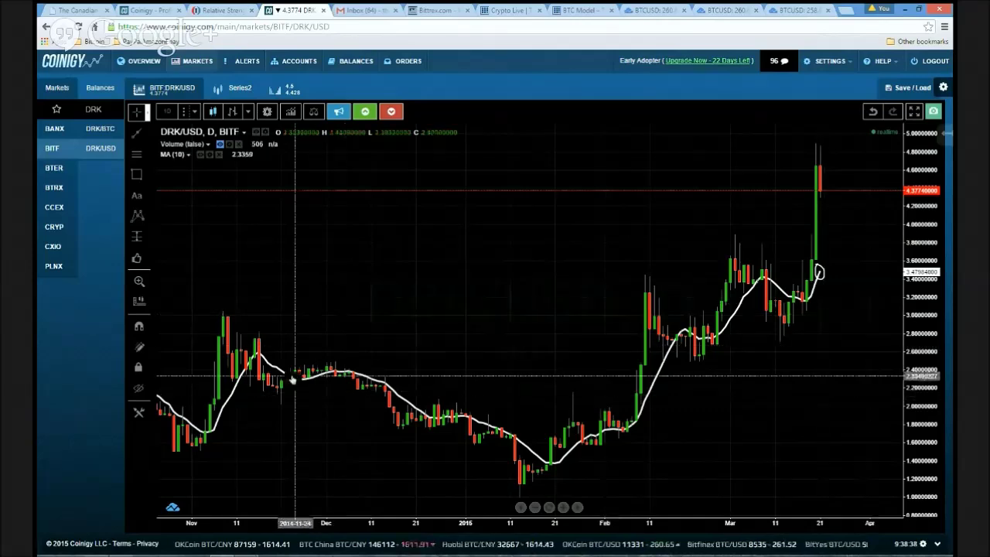
Circle successive points along the moving average line from mid-November to mid-January with the brush.
{"action": "left_click", "coordinate": [147, 176]}
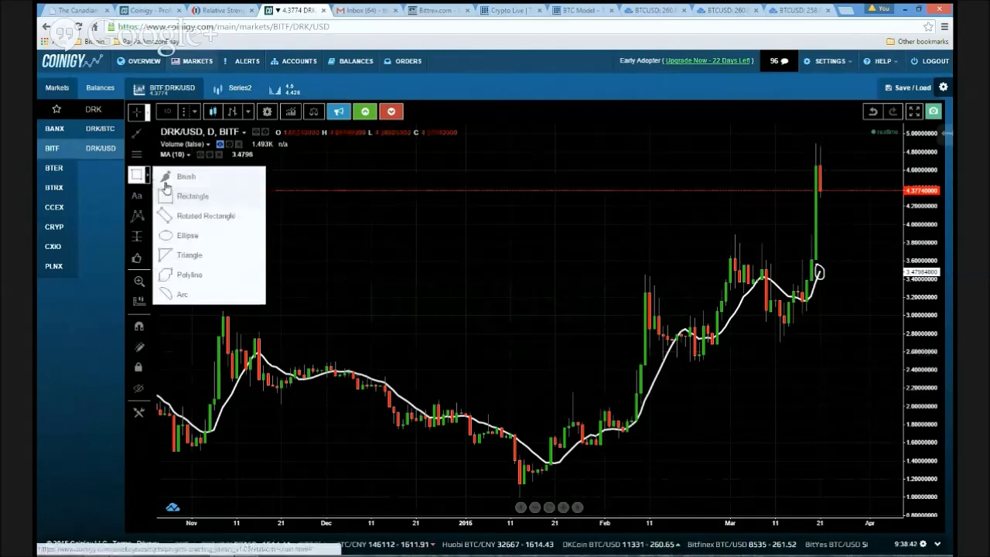
{"action": "left_click", "coordinate": [164, 179]}
{"action": "left_click_drag", "start_coordinate": [259, 361], "coordinate": [258, 357]}
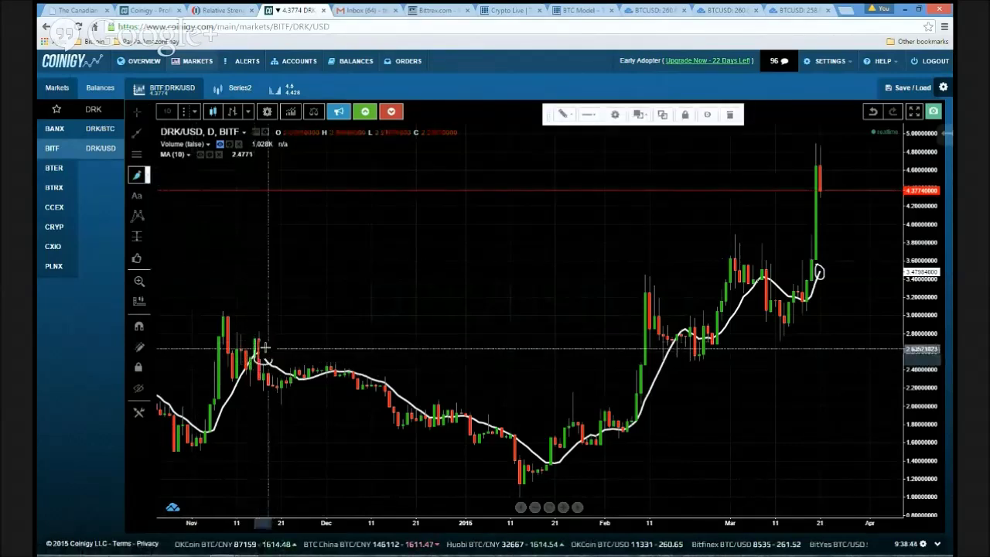
{"action": "mouse_move", "coordinate": [286, 369]}
{"action": "left_mouse_down"}
{"action": "mouse_move", "coordinate": [338, 365]}
{"action": "mouse_move", "coordinate": [390, 385]}
{"action": "mouse_move", "coordinate": [380, 379]}
{"action": "mouse_move", "coordinate": [389, 398]}
{"action": "mouse_move", "coordinate": [413, 408]}
{"action": "mouse_move", "coordinate": [470, 412]}
{"action": "mouse_move", "coordinate": [459, 418]}
{"action": "mouse_move", "coordinate": [512, 430]}
{"action": "left_mouse_up"}
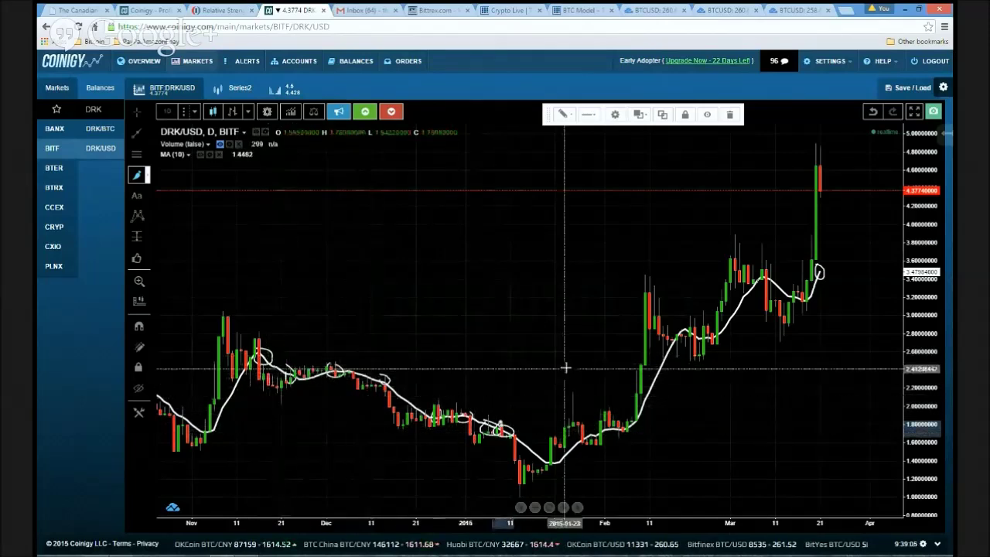
Remove all indicators and all drawings from the DRK/USD chart.
{"action": "right_click", "coordinate": [483, 319]}
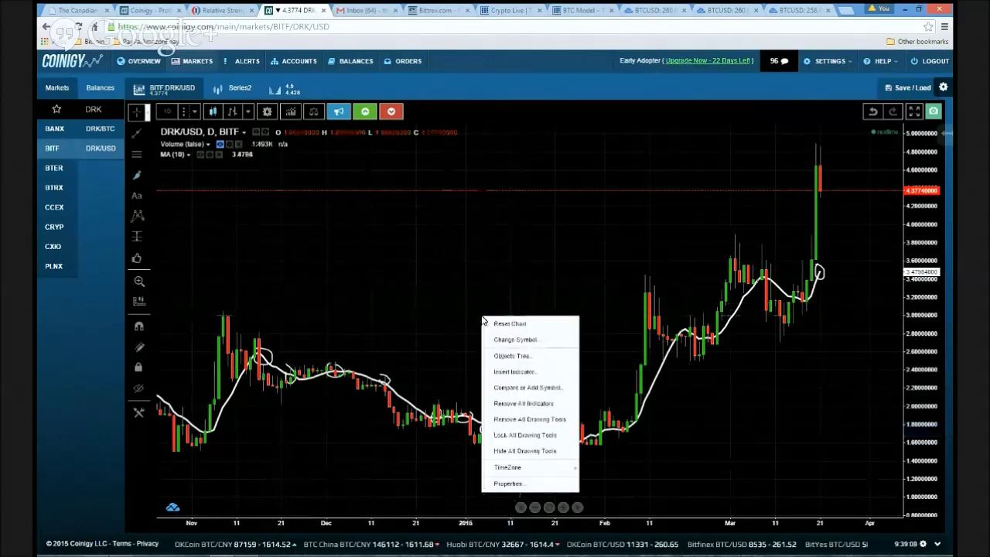
{"action": "left_click", "coordinate": [524, 404]}
{"action": "right_click", "coordinate": [458, 353]}
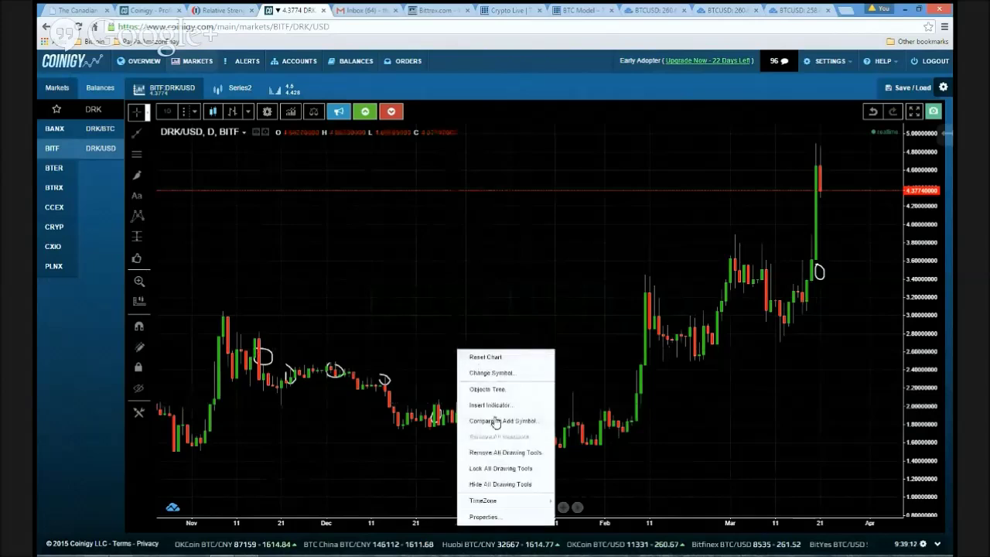
{"action": "left_click", "coordinate": [503, 454]}
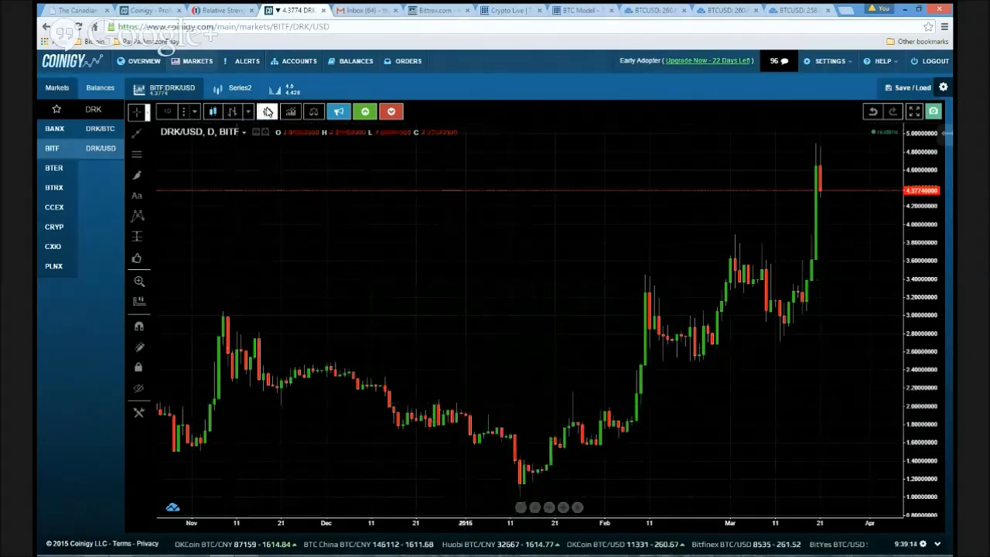
Add the Moving Average indicator back to the cleared chart.
{"action": "left_click", "coordinate": [290, 112]}
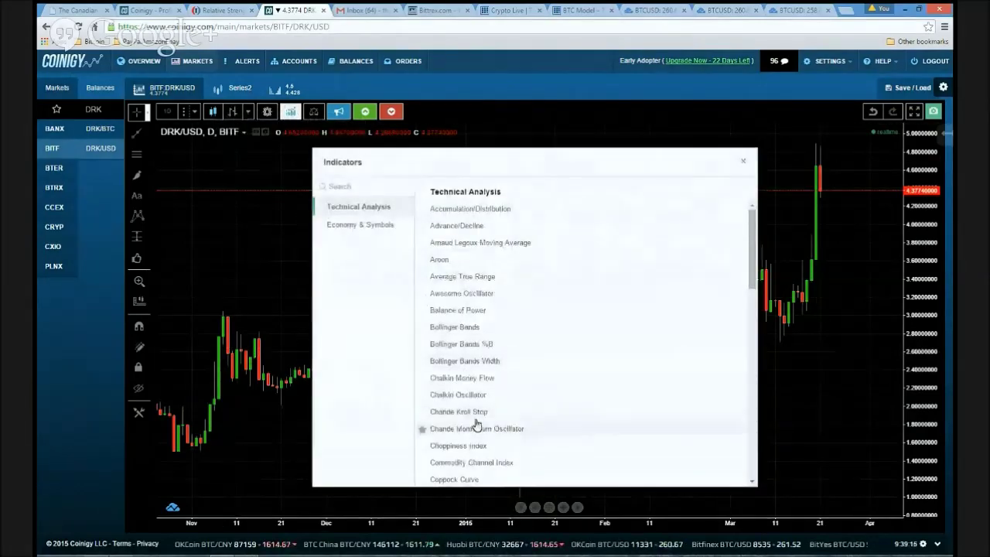
{"action": "scroll", "coordinate": [478, 424], "scroll_direction": "down", "scroll_amount": 5}
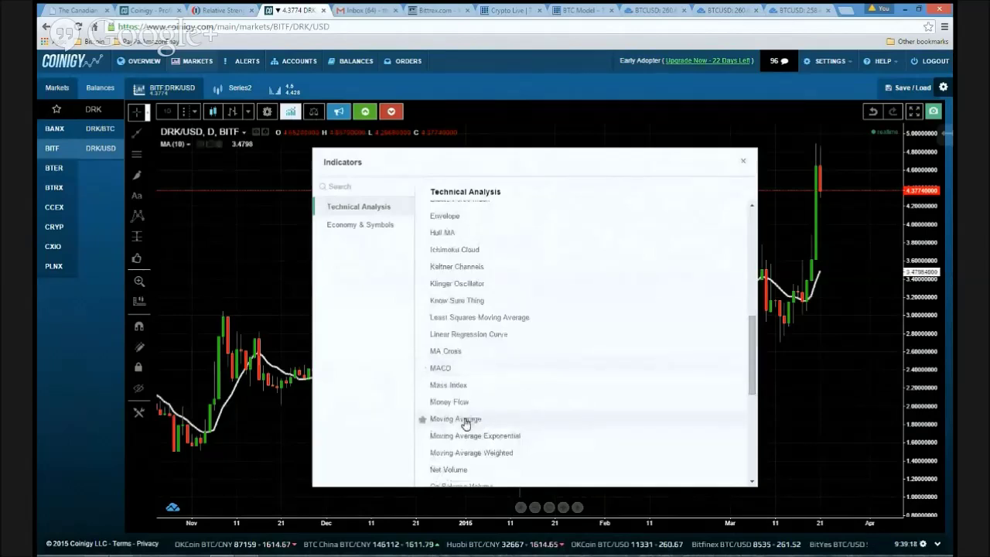
{"action": "left_click", "coordinate": [745, 165]}
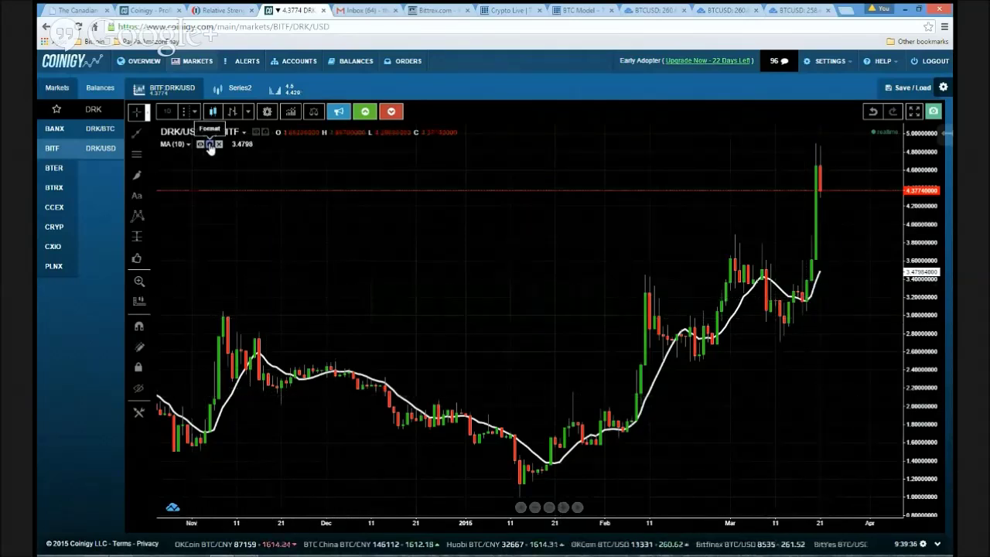
Set the moving average's length to 30.
{"action": "left_click", "coordinate": [210, 145]}
{"action": "left_click", "coordinate": [437, 278]}
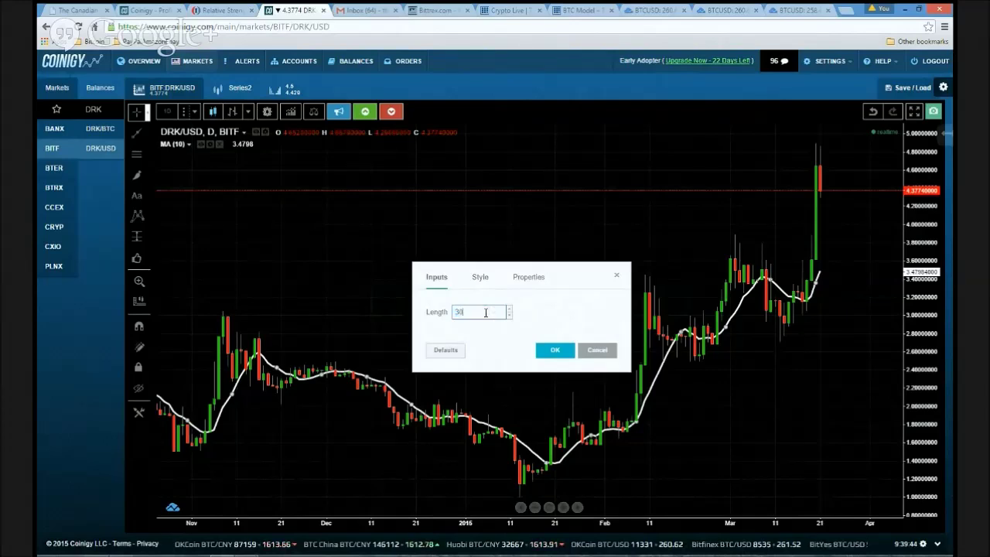
{"action": "left_click", "coordinate": [554, 351]}
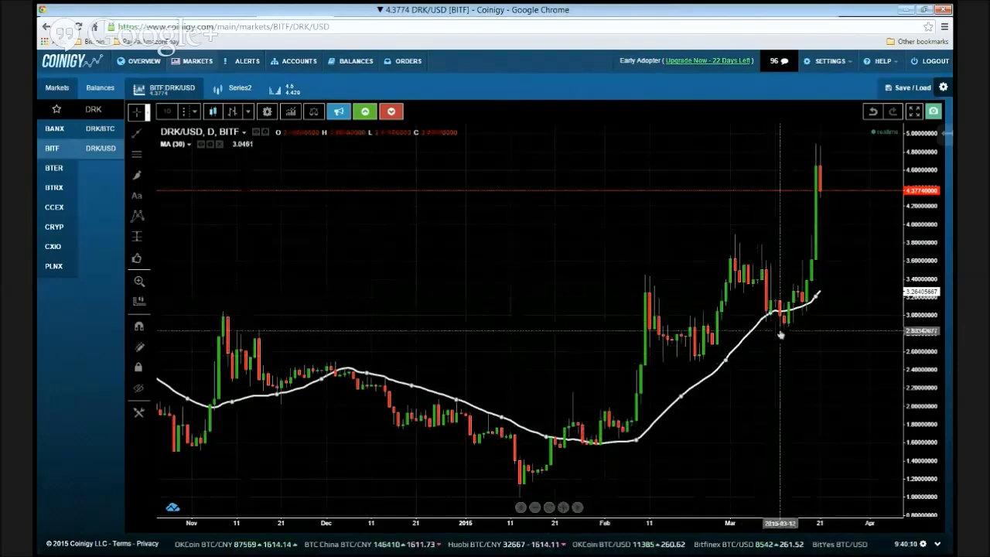
Loop the moving average line around the mid-March candles with the brush and remove the strokes again.
{"action": "left_click", "coordinate": [137, 176]}
{"action": "mouse_move", "coordinate": [777, 303]}
{"action": "left_mouse_down"}
{"action": "mouse_move", "coordinate": [786, 312]}
{"action": "mouse_move", "coordinate": [773, 309]}
{"action": "mouse_move", "coordinate": [820, 292]}
{"action": "left_mouse_up"}
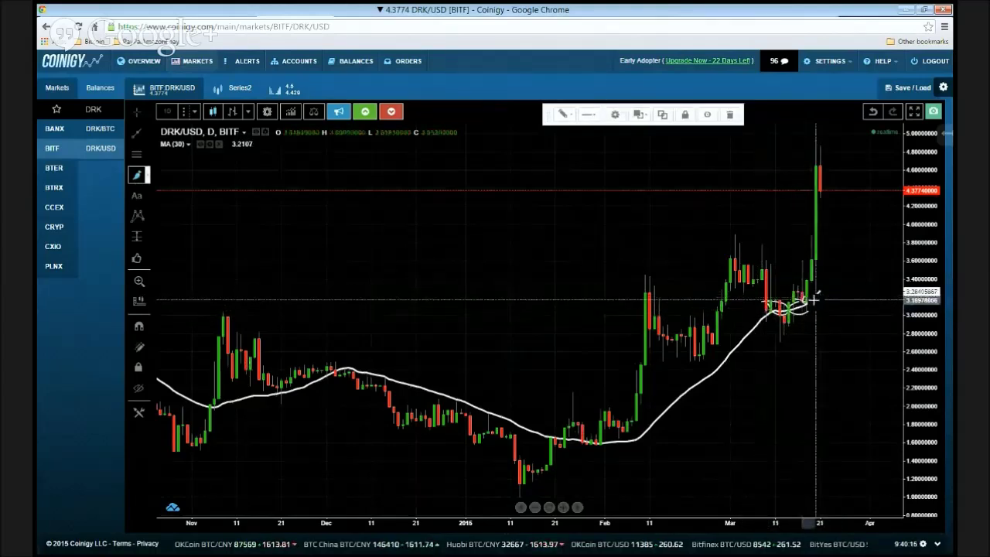
{"action": "left_click", "coordinate": [731, 115]}
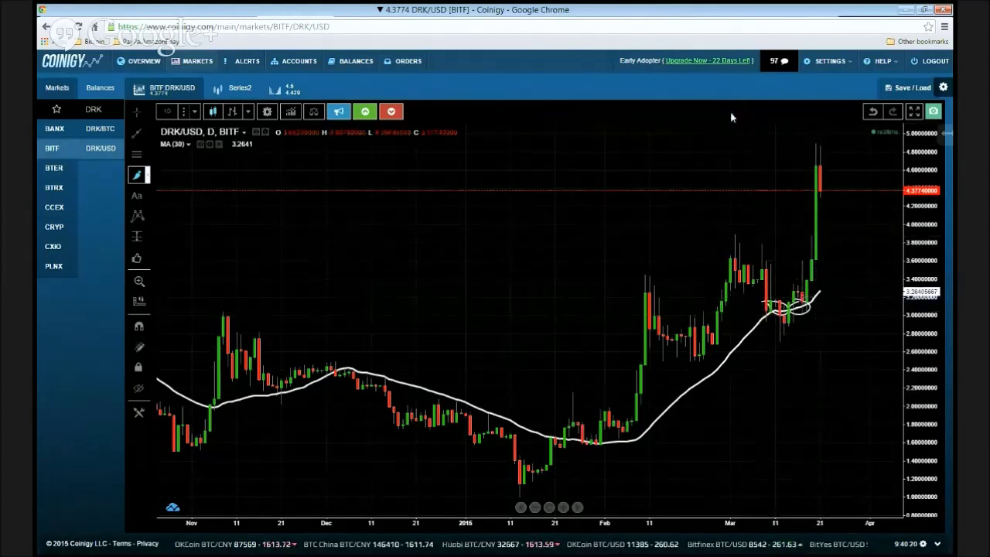
{"action": "left_click", "coordinate": [874, 112]}
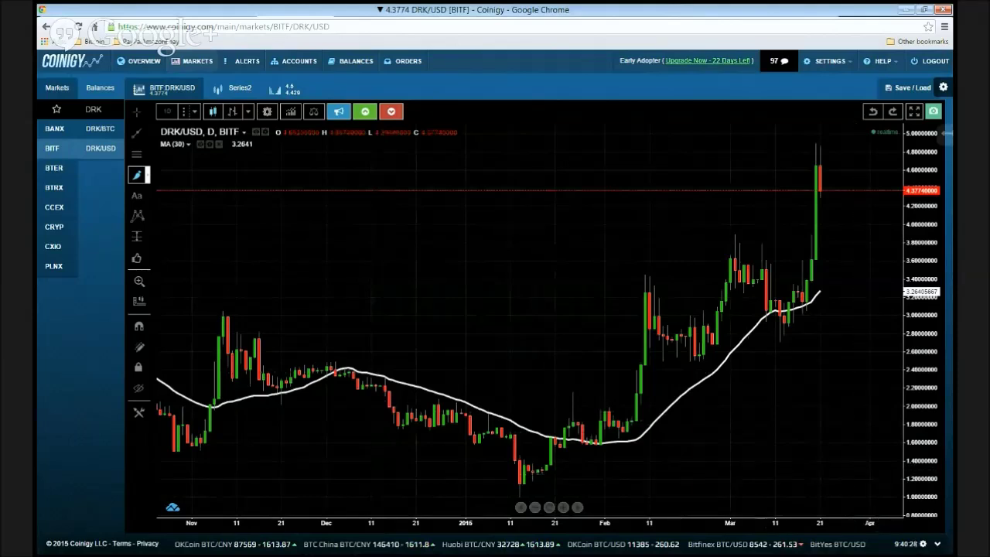
{"action": "scroll", "coordinate": [495, 332], "scroll_direction": "down", "scroll_amount": 2}
{"action": "left_click", "coordinate": [483, 320]}
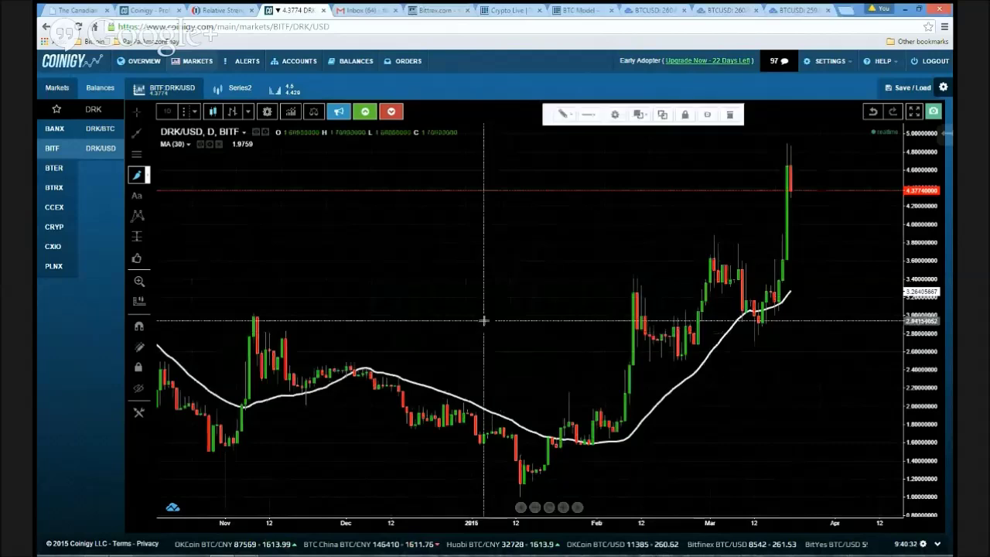
{"action": "left_click", "coordinate": [527, 320]}
{"action": "left_click", "coordinate": [729, 114]}
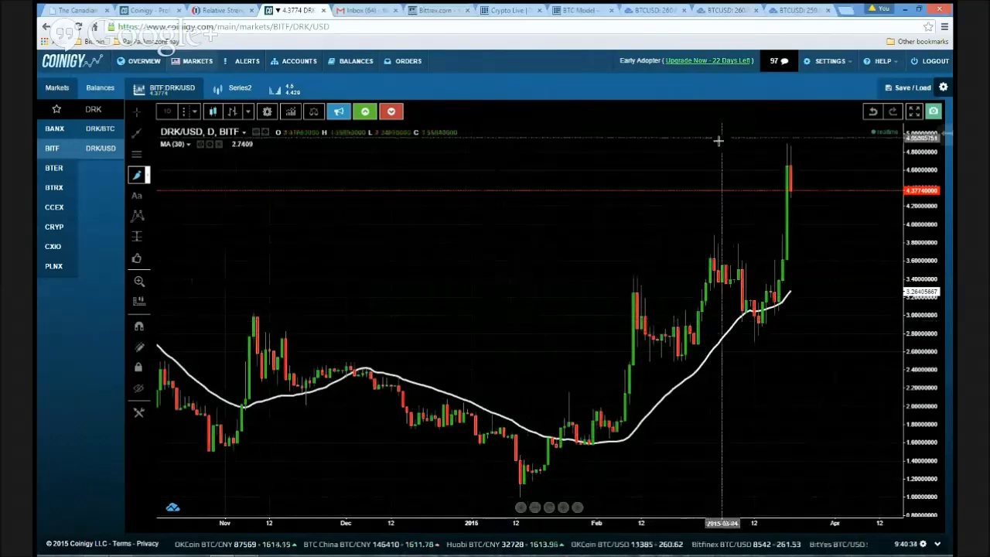
Add the Moving Average Exponential indicator to the chart alongside the 30-period moving average.
{"action": "left_click_drag", "start_coordinate": [361, 336], "coordinate": [420, 332]}
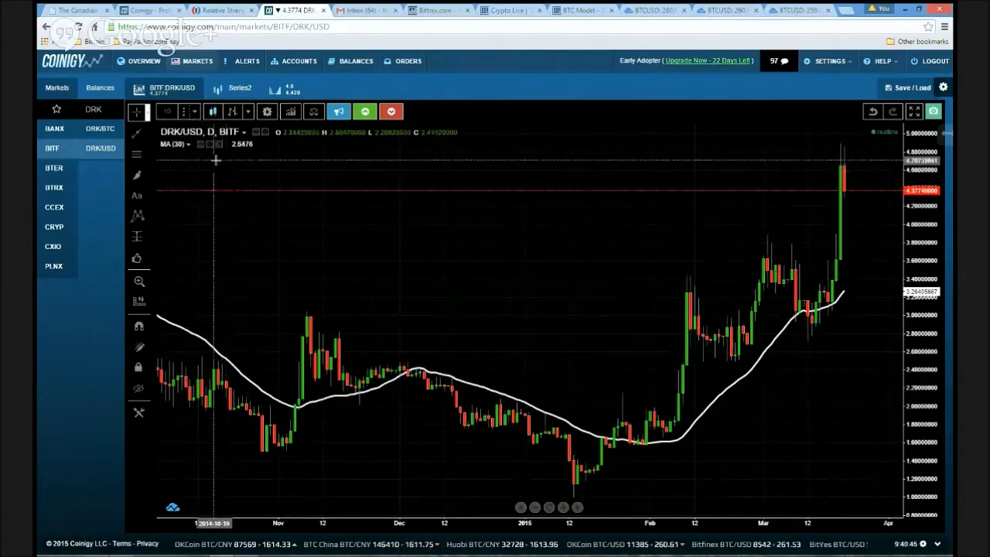
{"action": "left_click", "coordinate": [291, 113]}
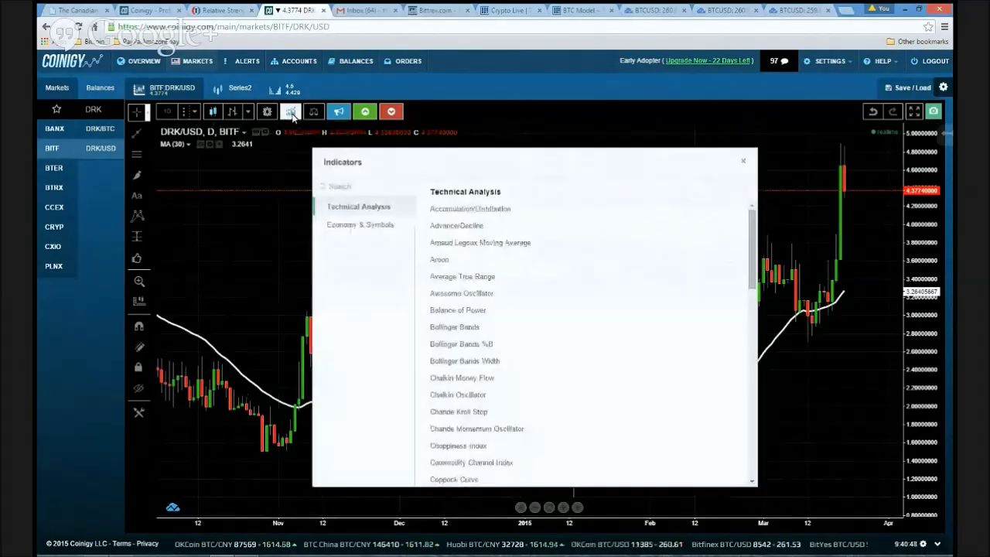
{"action": "scroll", "coordinate": [442, 333], "scroll_direction": "down", "scroll_amount": 5}
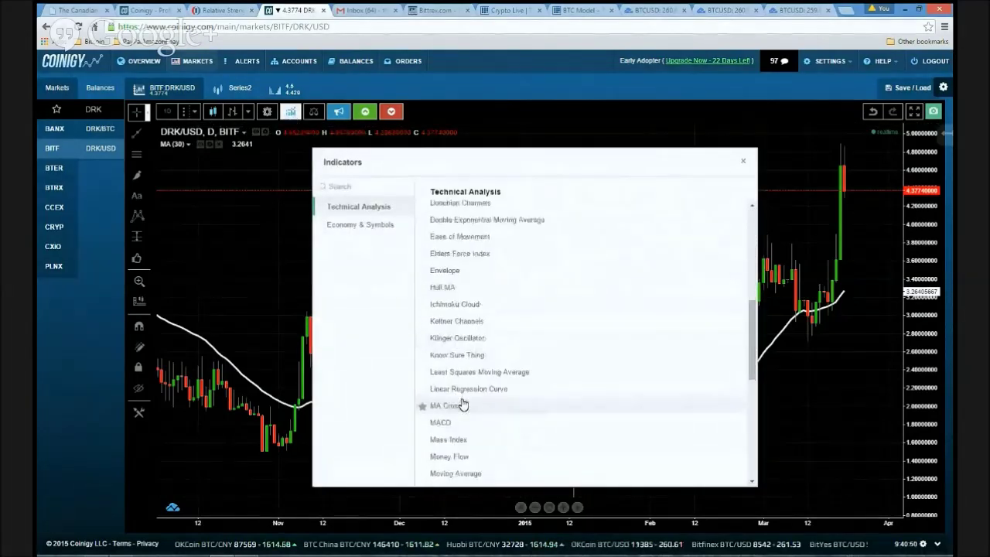
{"action": "scroll", "coordinate": [464, 400], "scroll_direction": "down", "scroll_amount": 3}
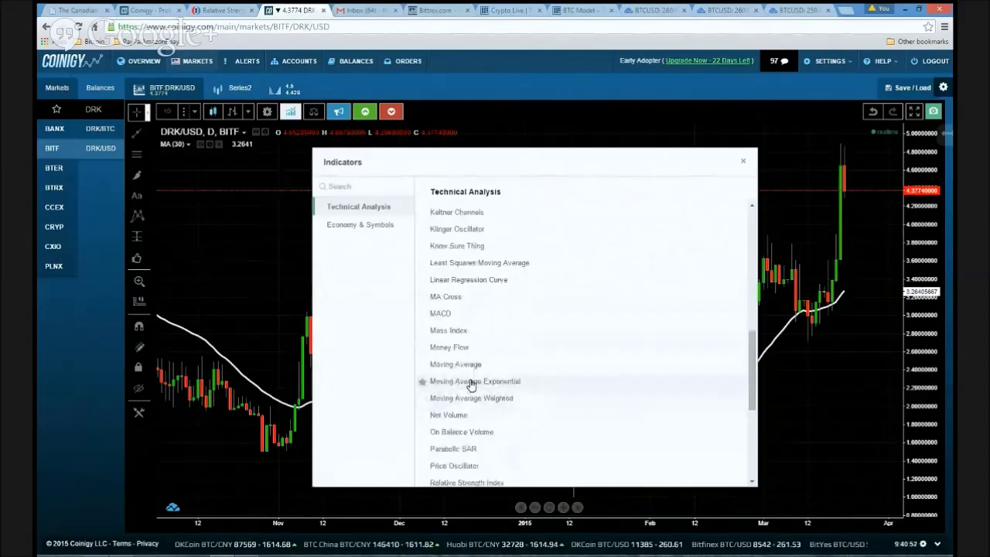
{"action": "left_click", "coordinate": [741, 161]}
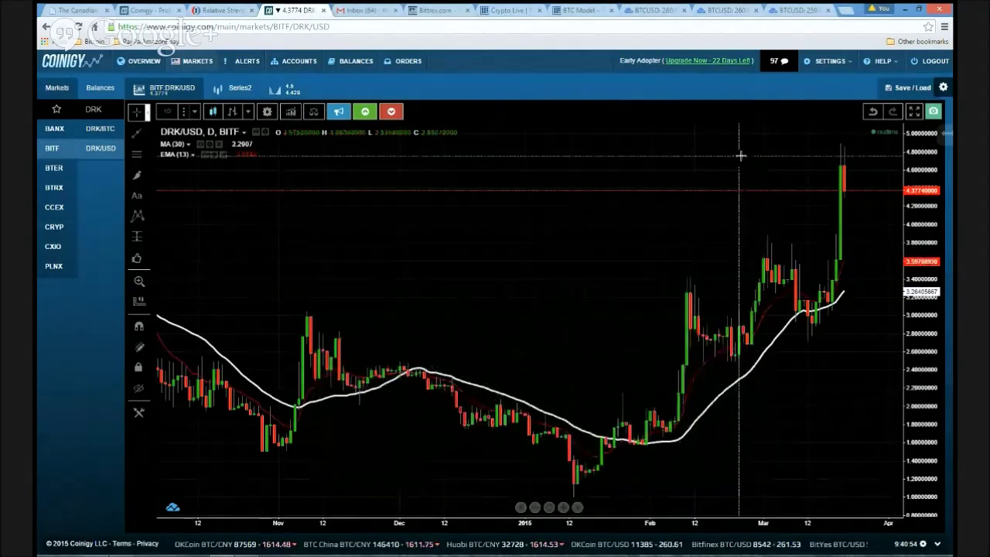
Make the exponential moving average's red plot line thicker.
{"action": "left_click", "coordinate": [216, 155]}
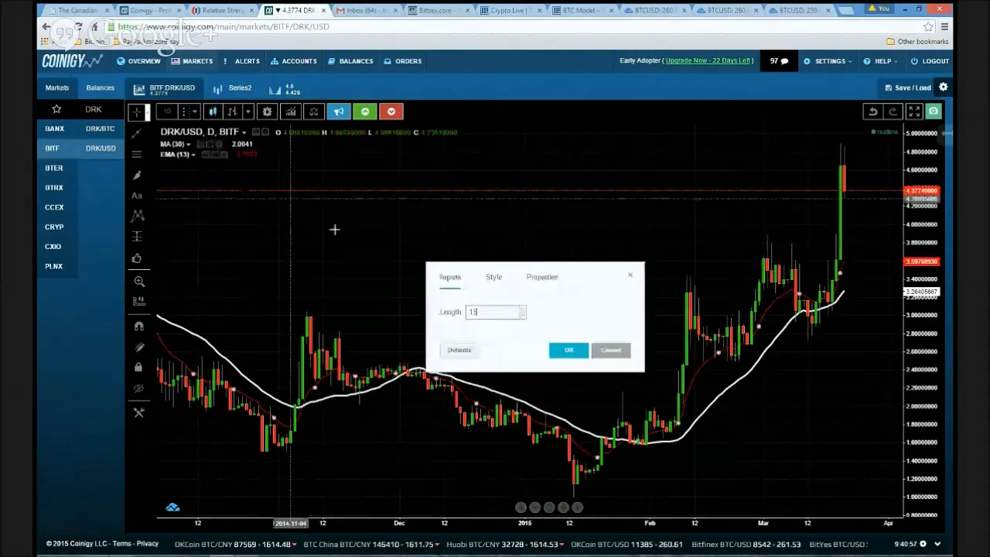
{"action": "left_click", "coordinate": [491, 278]}
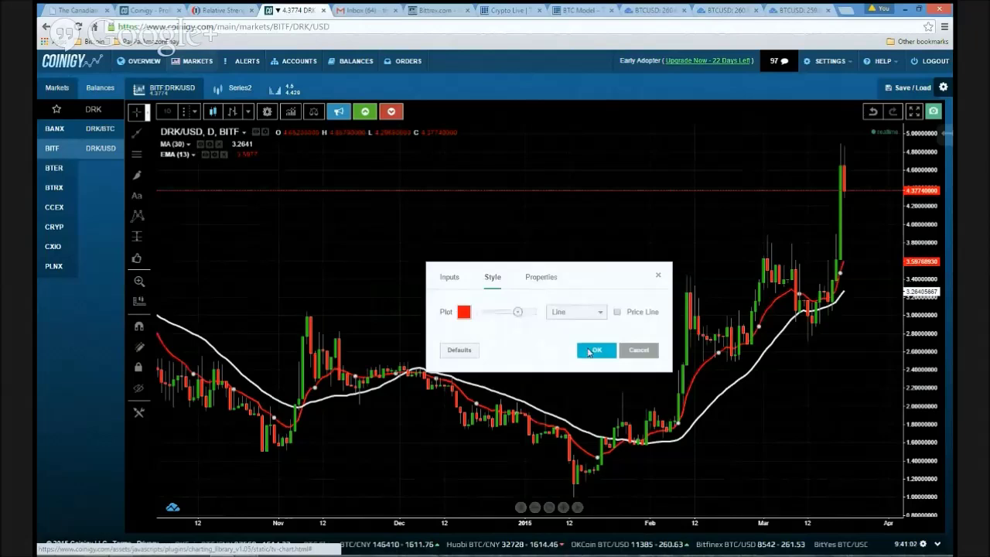
{"action": "left_click", "coordinate": [594, 350]}
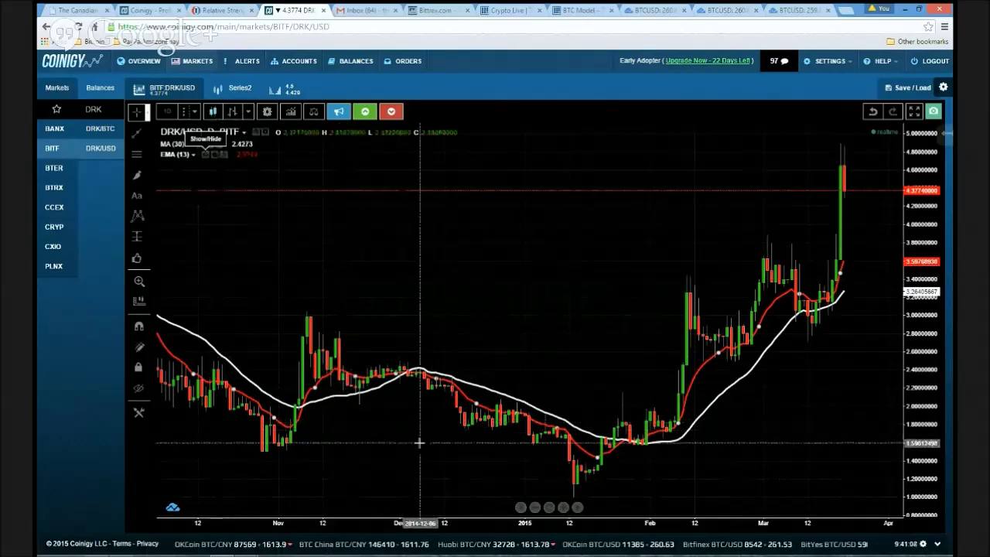
Set the simple moving average's length to 13 to match the exponential one.
{"action": "scroll", "coordinate": [419, 442], "scroll_direction": "down", "scroll_amount": 1}
{"action": "scroll", "coordinate": [420, 442], "scroll_direction": "up", "scroll_amount": 1}
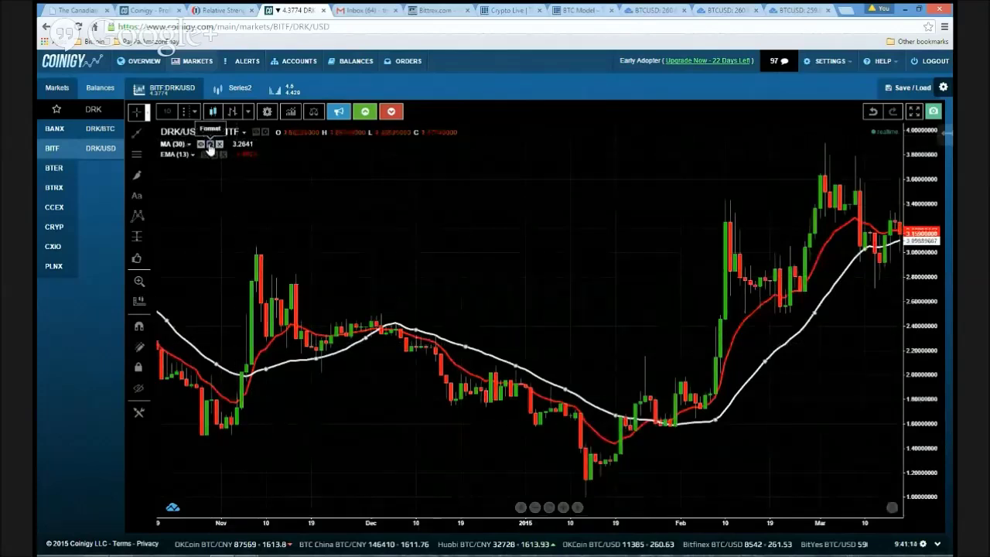
{"action": "left_click", "coordinate": [210, 144]}
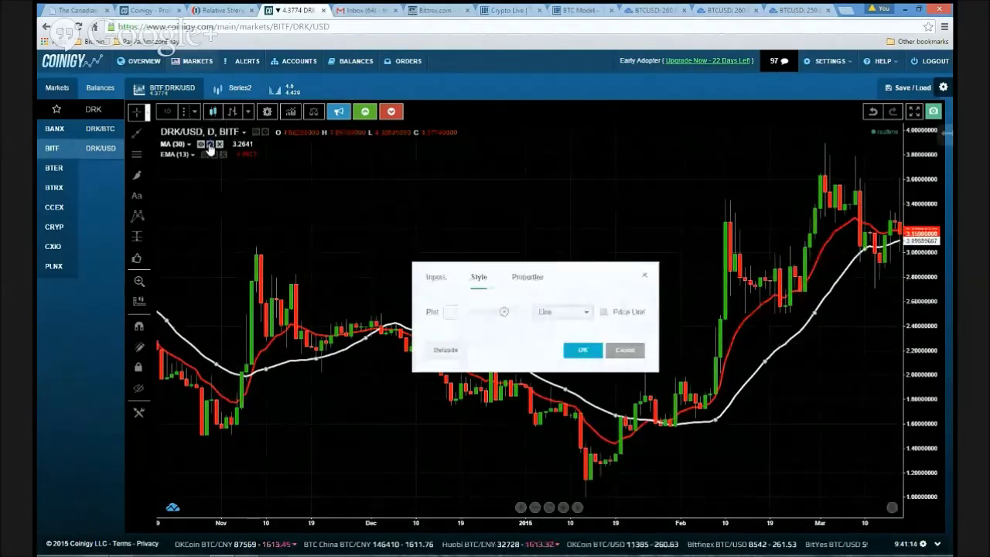
{"action": "left_click", "coordinate": [452, 278]}
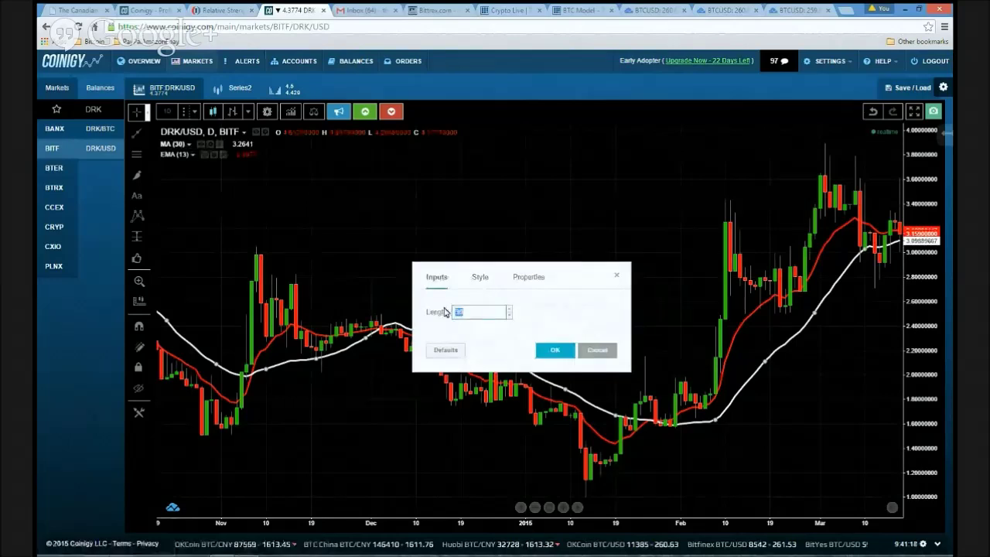
{"action": "left_click", "coordinate": [546, 354]}
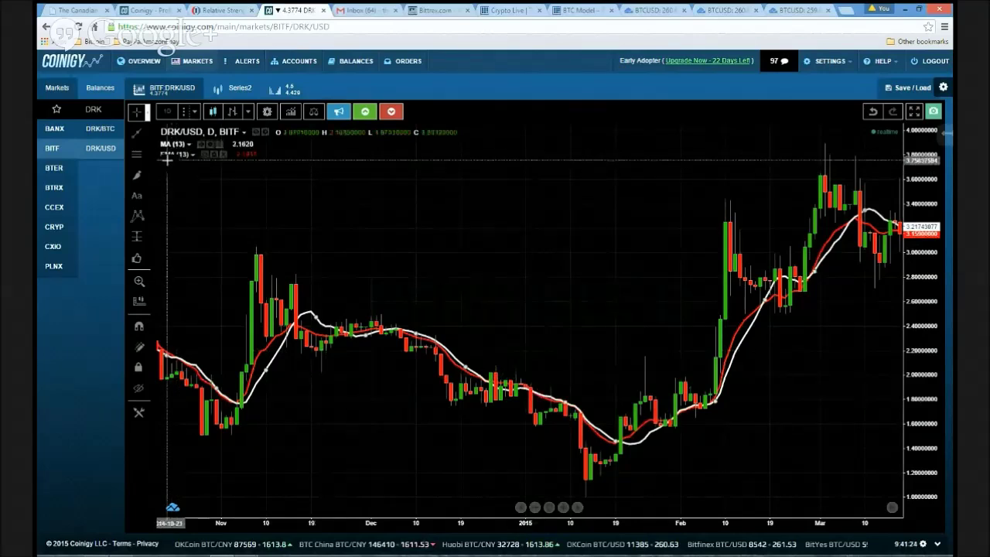
Draw a green rectangle over the early-November 2014 rise, spanning 3 to 15 November and reaching down to about 1.50.
{"action": "left_click_drag", "start_coordinate": [320, 435], "coordinate": [524, 445]}
{"action": "scroll", "coordinate": [392, 420], "scroll_direction": "up", "scroll_amount": 3}
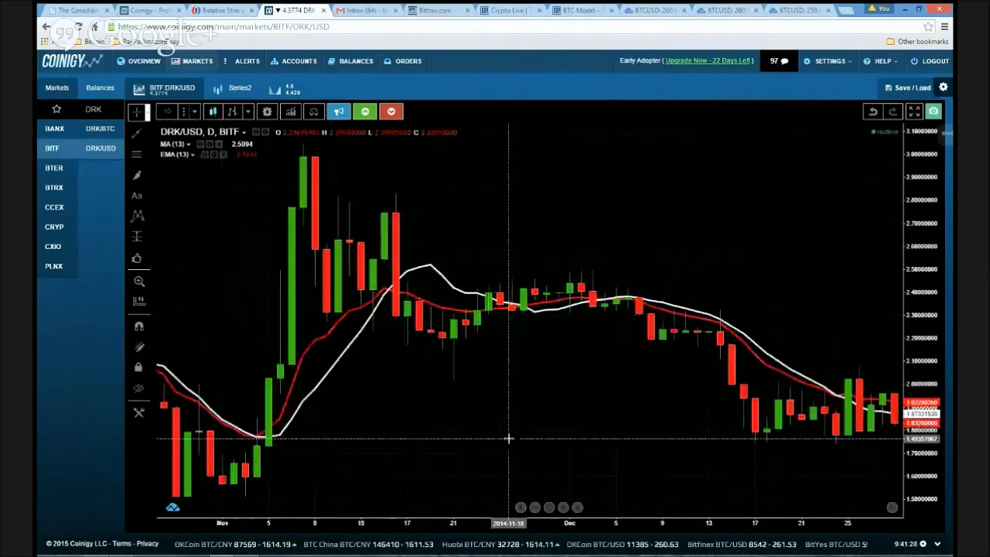
{"action": "left_click_drag", "start_coordinate": [393, 420], "coordinate": [533, 422]}
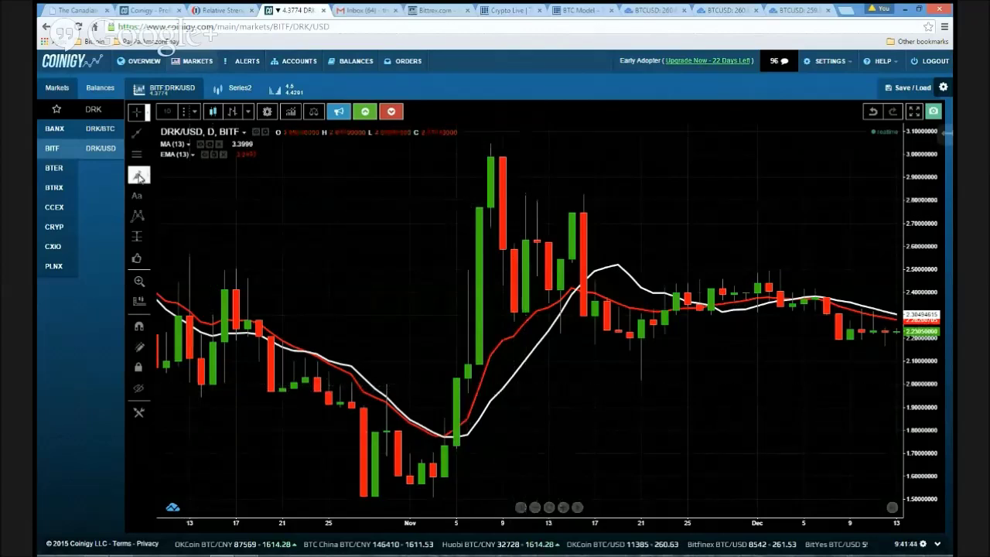
{"action": "left_click", "coordinate": [147, 180]}
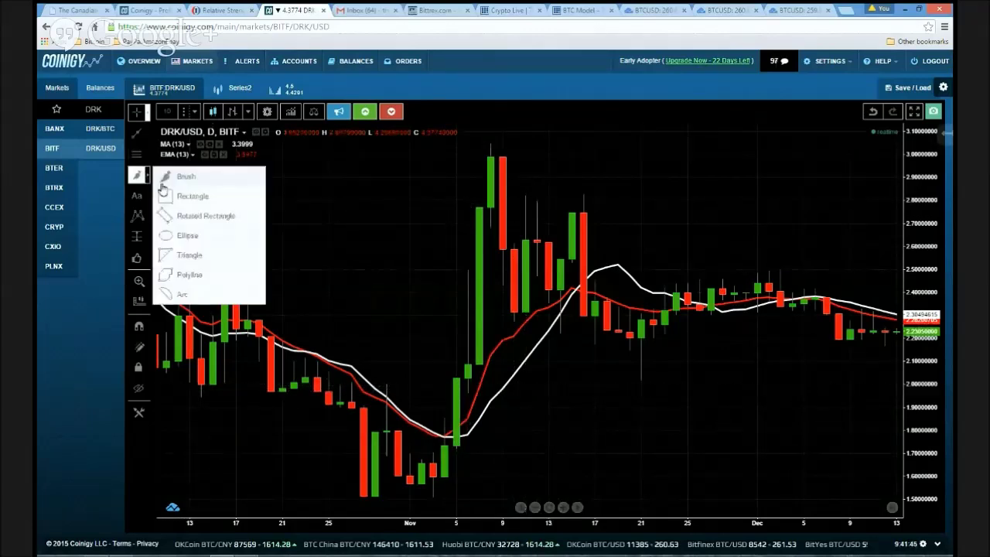
{"action": "left_click", "coordinate": [141, 196]}
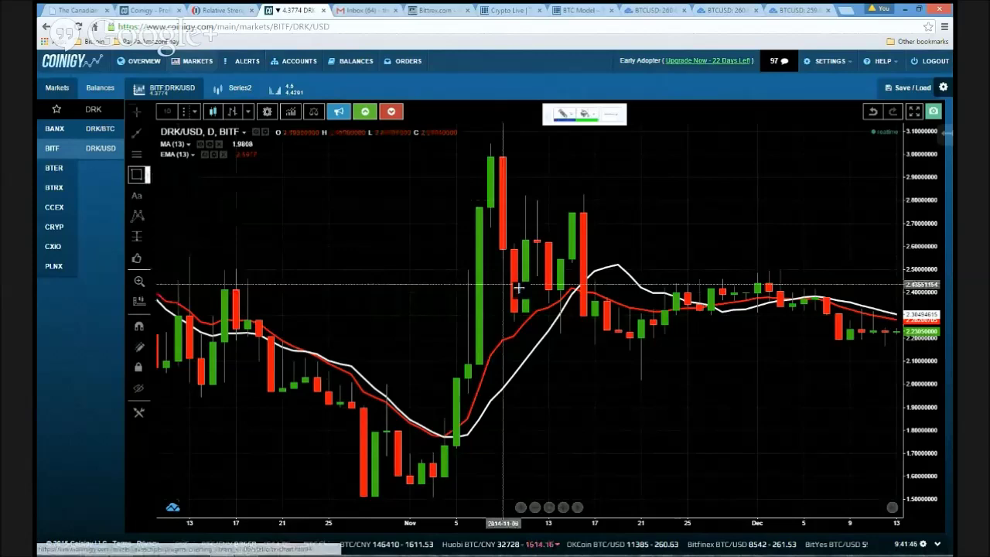
{"action": "left_click", "coordinate": [570, 293]}
{"action": "left_click", "coordinate": [570, 293]}
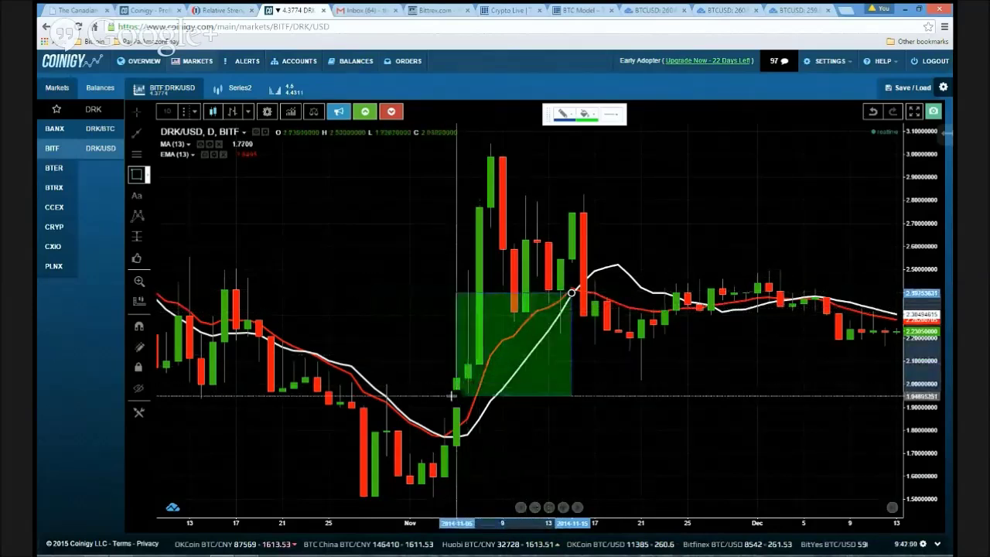
{"action": "left_click", "coordinate": [433, 499]}
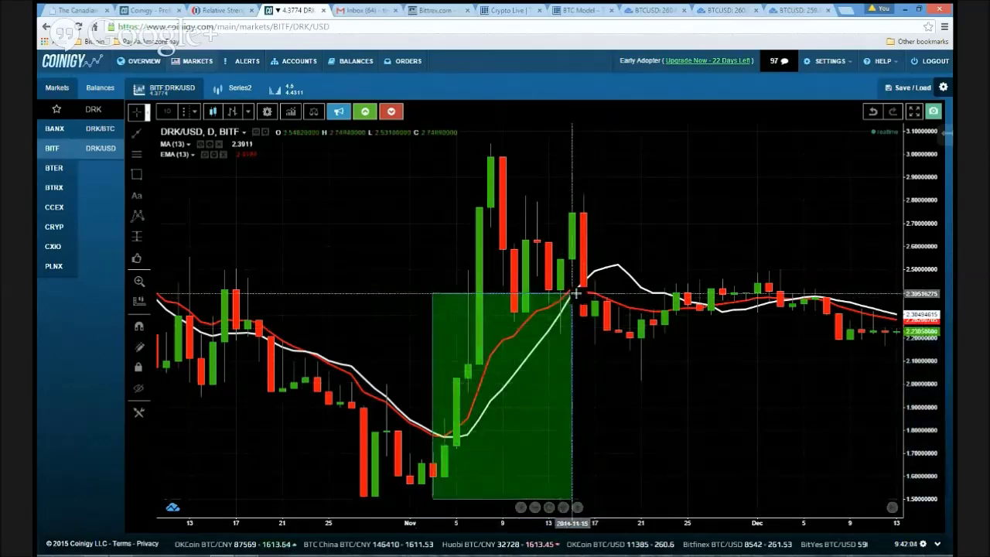
Stretch the green rectangle over the full height of the candles and shift it to span 30 October to 11 November 2014.
{"action": "mouse_move", "coordinate": [555, 382]}
{"action": "left_mouse_down"}
{"action": "mouse_move", "coordinate": [570, 284]}
{"action": "mouse_move", "coordinate": [571, 132]}
{"action": "left_mouse_up"}
{"action": "left_click_drag", "start_coordinate": [432, 486], "coordinate": [431, 498]}
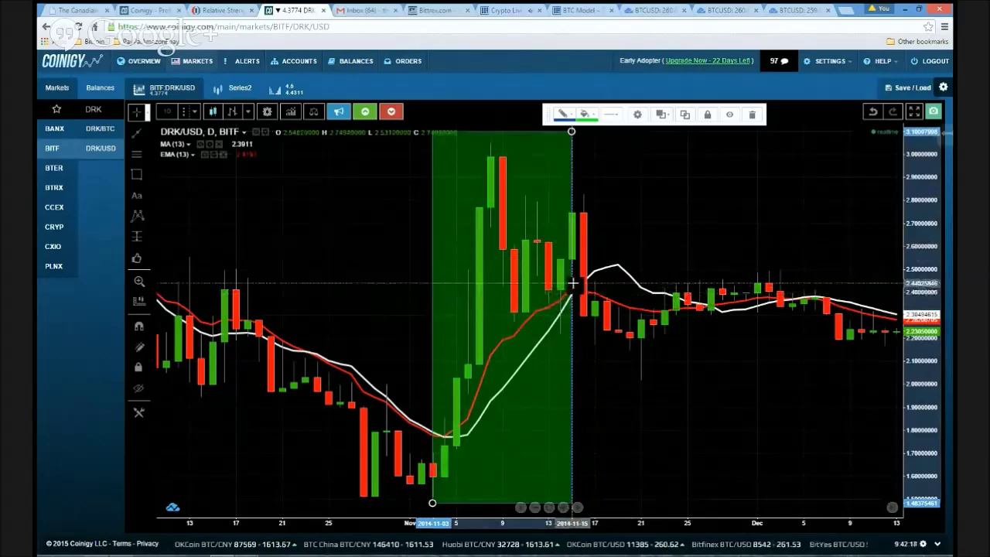
{"action": "left_click_drag", "start_coordinate": [558, 430], "coordinate": [522, 432]}
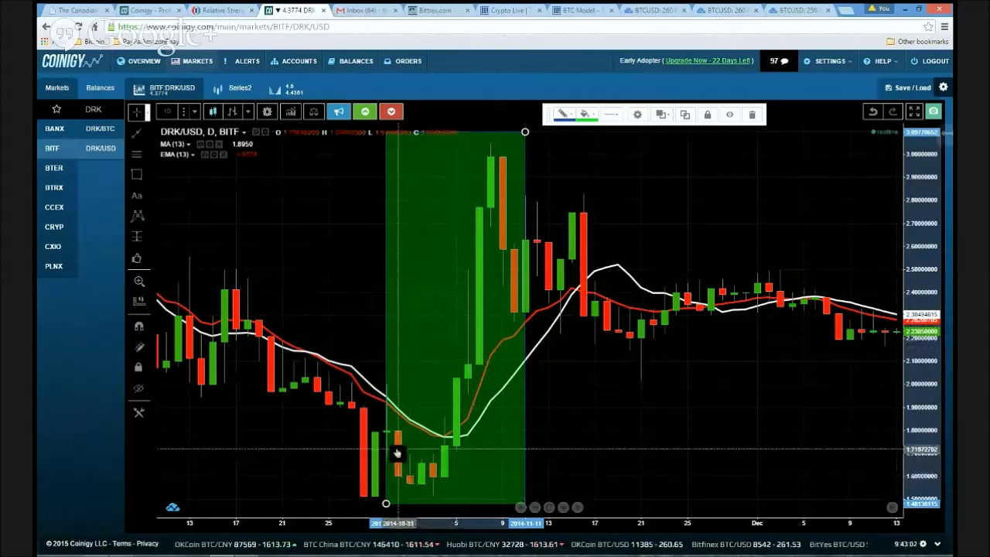
Handwrite the fraction 1/1 with the brush beside the green rectangle, deleting the misdrawn stroke.
{"action": "left_click", "coordinate": [138, 175]}
{"action": "left_click", "coordinate": [190, 175]}
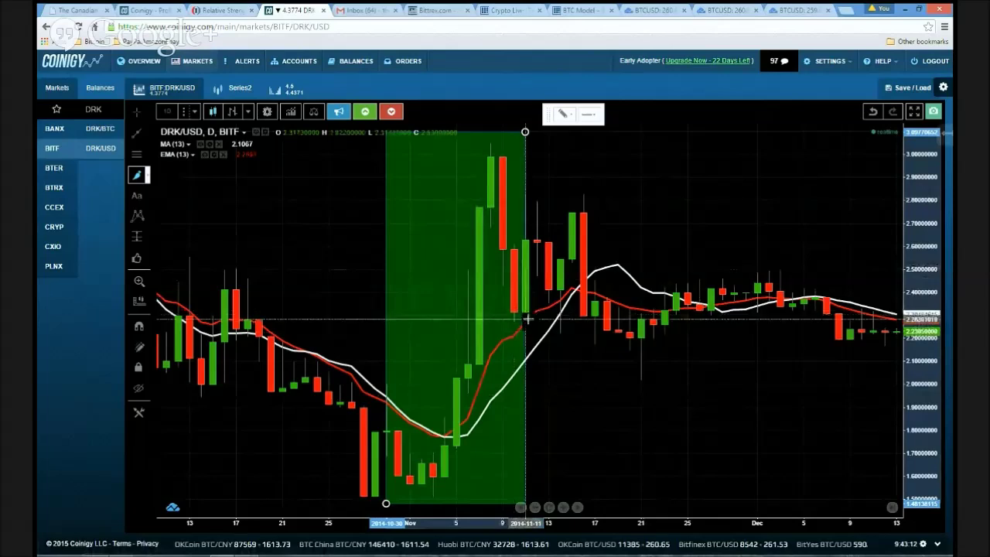
{"action": "mouse_move", "coordinate": [546, 357]}
{"action": "left_mouse_down"}
{"action": "mouse_move", "coordinate": [565, 385]}
{"action": "mouse_move", "coordinate": [567, 411]}
{"action": "mouse_move", "coordinate": [570, 402]}
{"action": "left_mouse_up"}
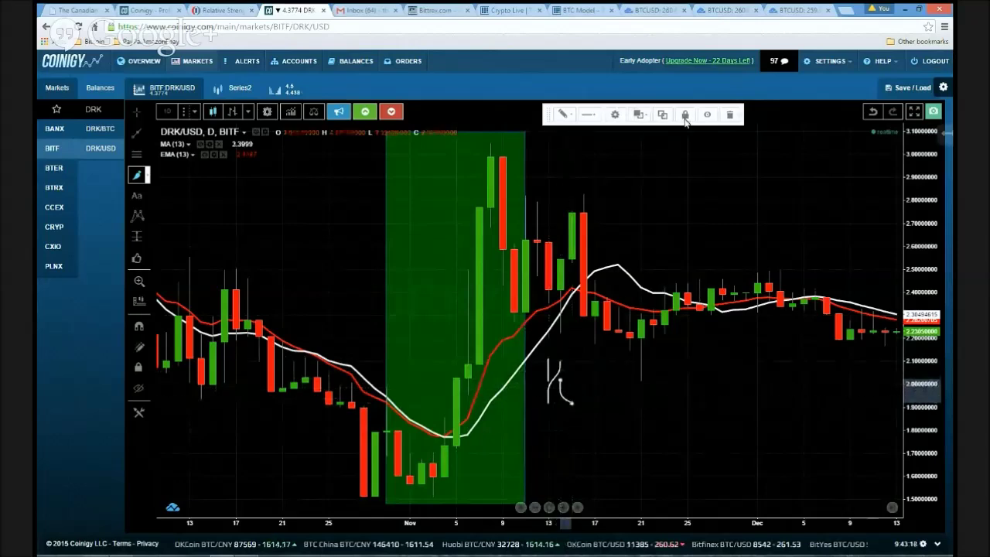
{"action": "left_click", "coordinate": [729, 116]}
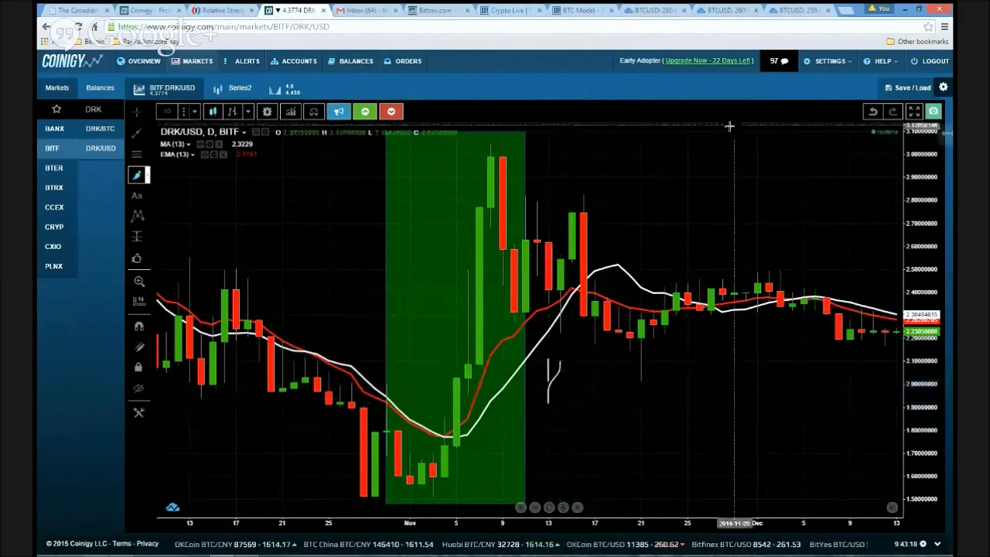
{"action": "left_click", "coordinate": [560, 392]}
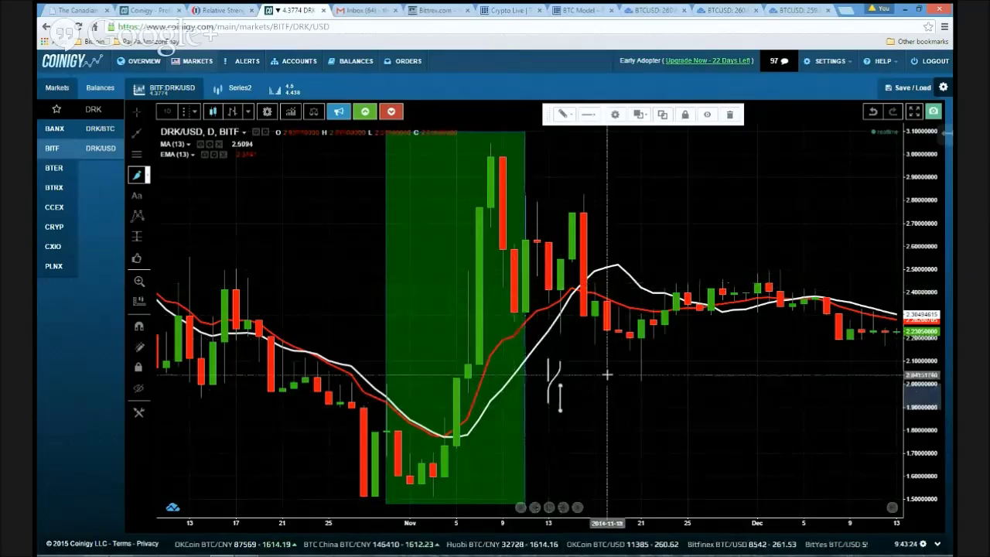
Handwrite the fractions 1/2, 1/3 and 1/4 in a row after the 1/1 with the brush.
{"action": "mouse_move", "coordinate": [607, 362]}
{"action": "left_mouse_down"}
{"action": "mouse_move", "coordinate": [618, 408]}
{"action": "mouse_move", "coordinate": [654, 401]}
{"action": "left_mouse_up"}
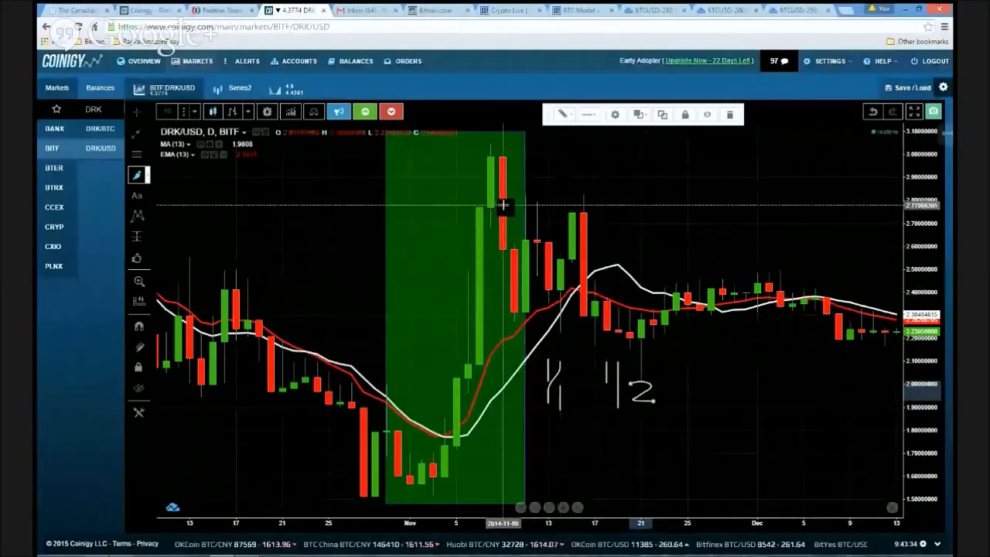
{"action": "mouse_move", "coordinate": [687, 354]}
{"action": "left_mouse_down"}
{"action": "mouse_move", "coordinate": [688, 406]}
{"action": "mouse_move", "coordinate": [731, 397]}
{"action": "mouse_move", "coordinate": [710, 414]}
{"action": "left_mouse_up"}
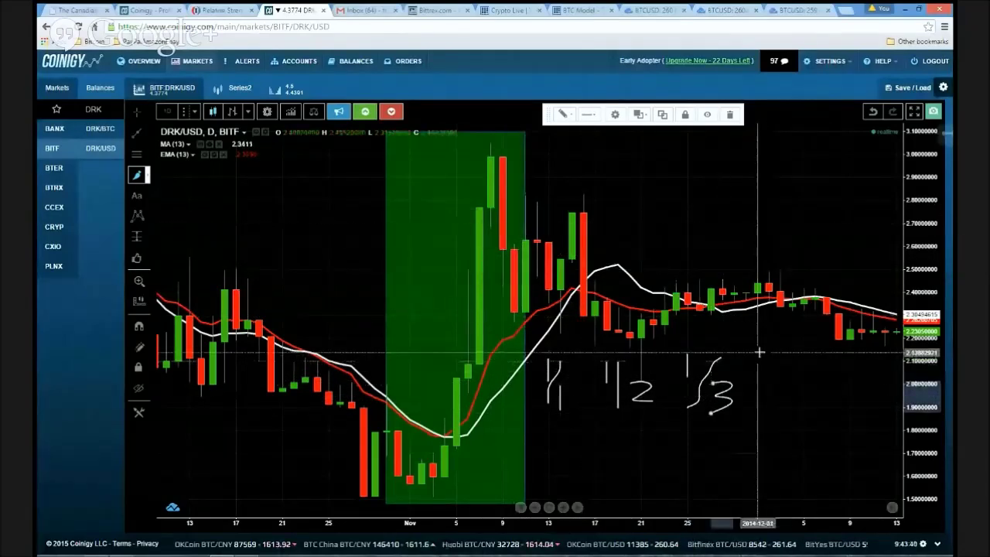
{"action": "left_click_drag", "start_coordinate": [760, 356], "coordinate": [769, 406]}
{"action": "left_click_drag", "start_coordinate": [791, 370], "coordinate": [805, 414]}
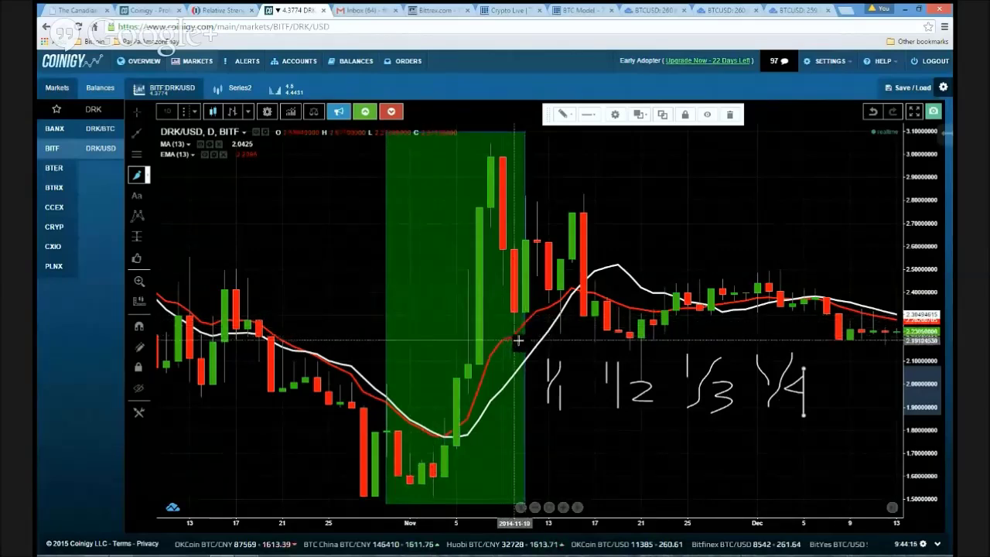
Delete the stray brush strokes and shift the green rectangle to span 5 to 17 November 2014.
{"action": "scroll", "coordinate": [518, 340], "scroll_direction": "down", "scroll_amount": 2}
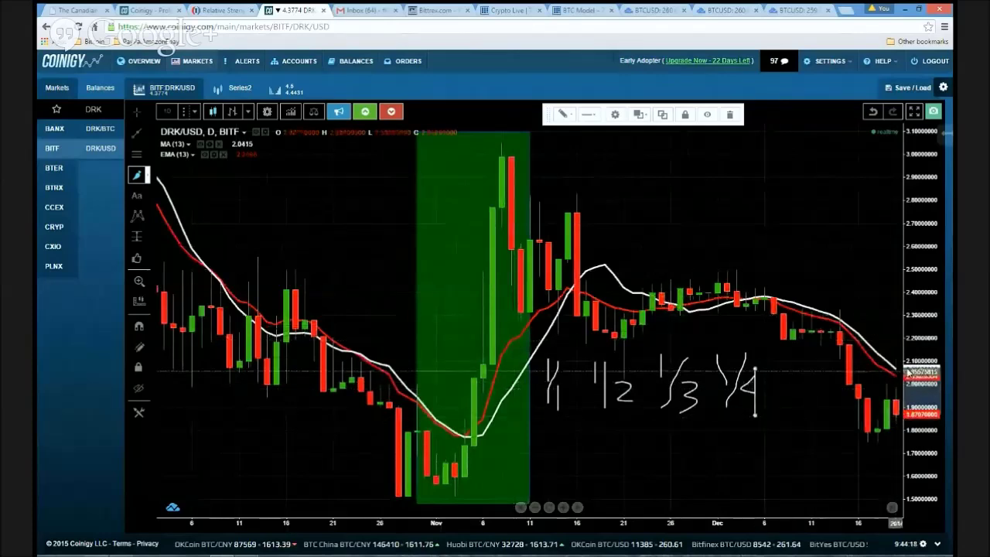
{"action": "left_click_drag", "start_coordinate": [915, 369], "coordinate": [915, 410]}
{"action": "left_click_drag", "start_coordinate": [829, 455], "coordinate": [727, 416]}
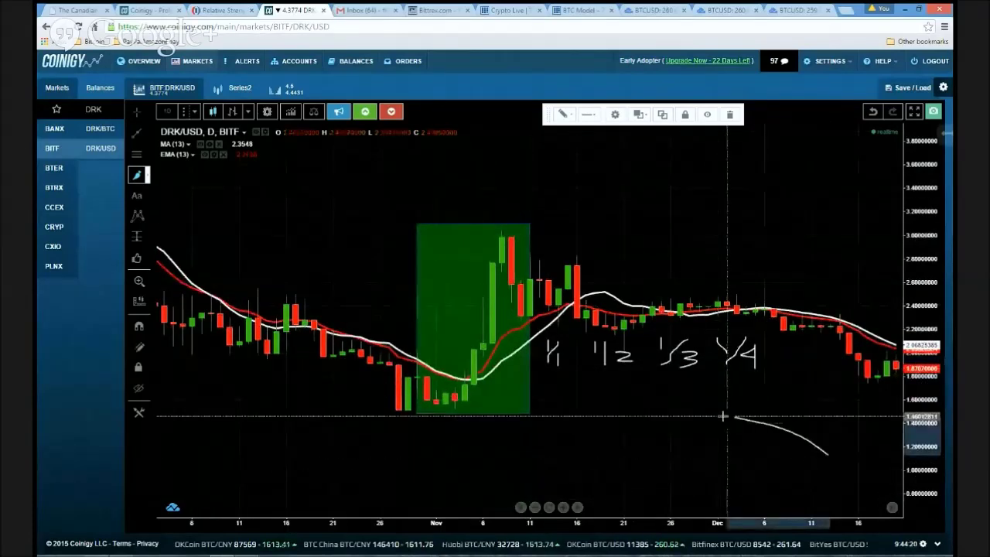
{"action": "left_click", "coordinate": [730, 116]}
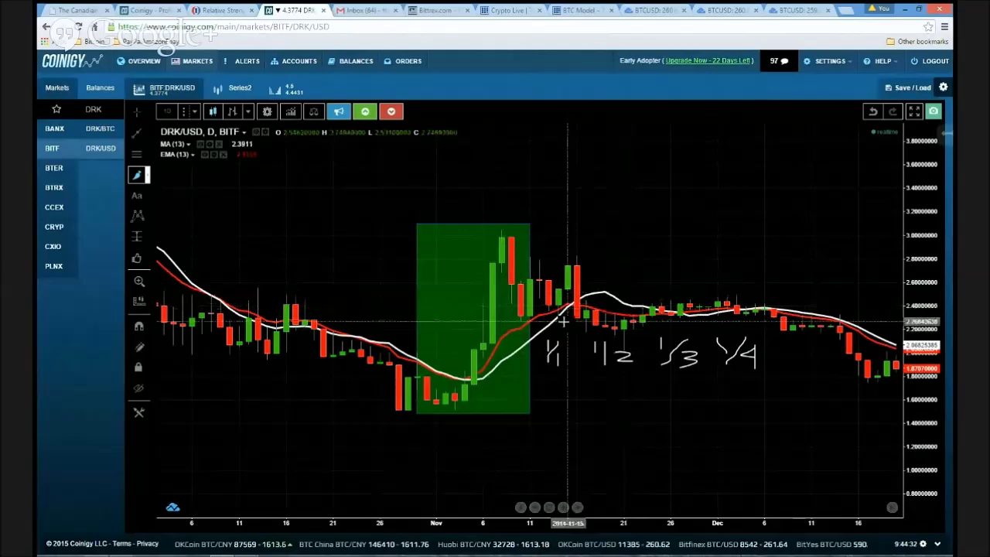
{"action": "left_click", "coordinate": [474, 331]}
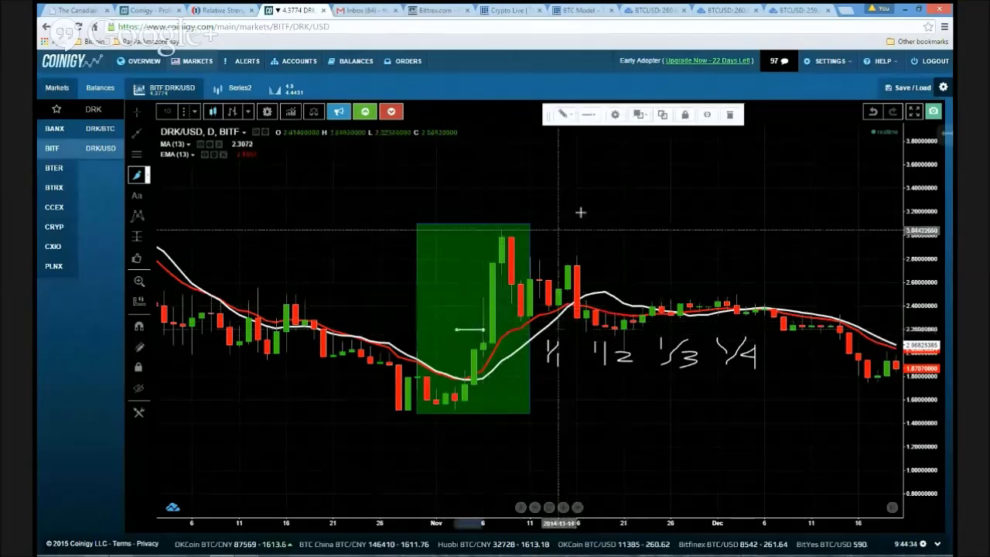
{"action": "left_click", "coordinate": [348, 162]}
{"action": "left_click", "coordinate": [139, 115]}
{"action": "left_click_drag", "start_coordinate": [440, 292], "coordinate": [498, 297]}
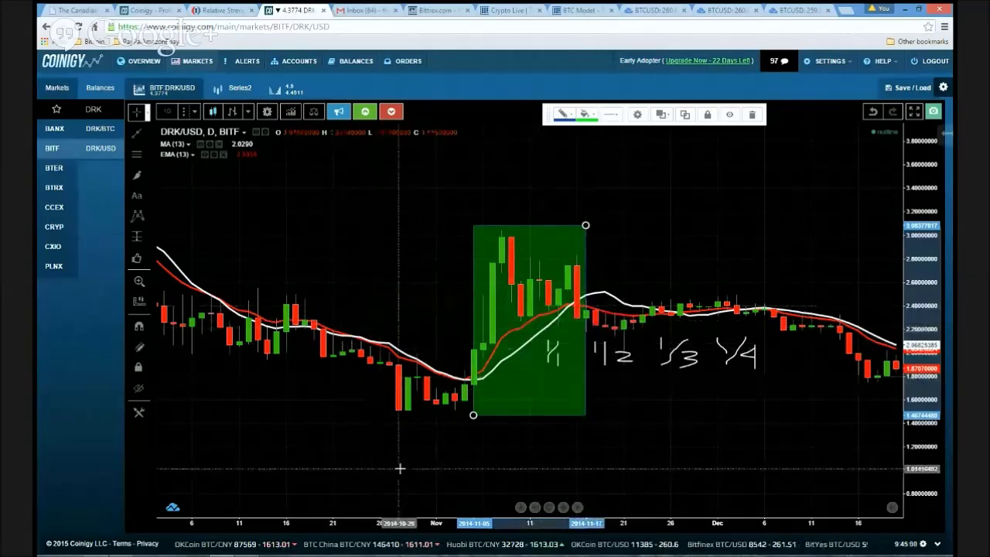
Set the simple moving average's length to 30.
{"action": "scroll", "coordinate": [400, 464], "scroll_direction": "down", "scroll_amount": 3}
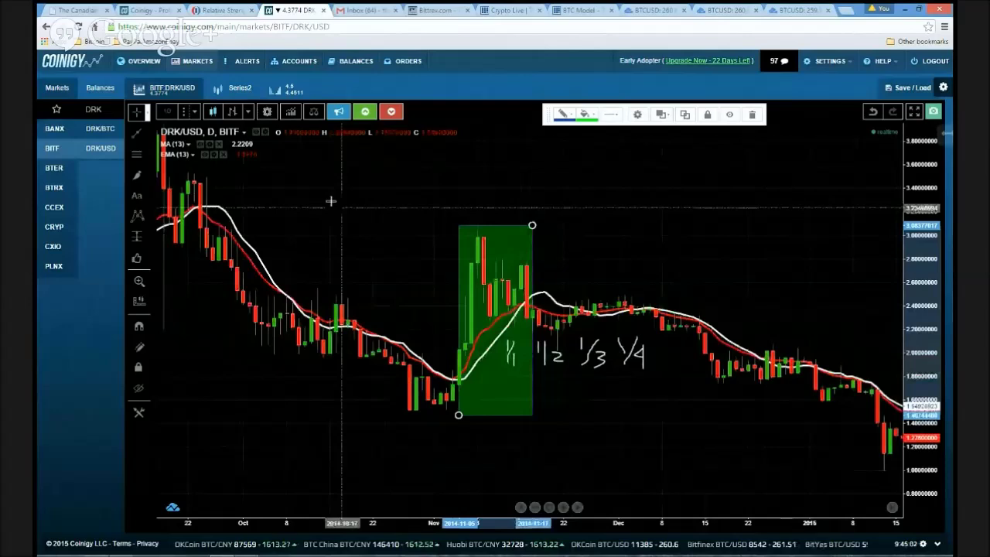
{"action": "left_click", "coordinate": [210, 145]}
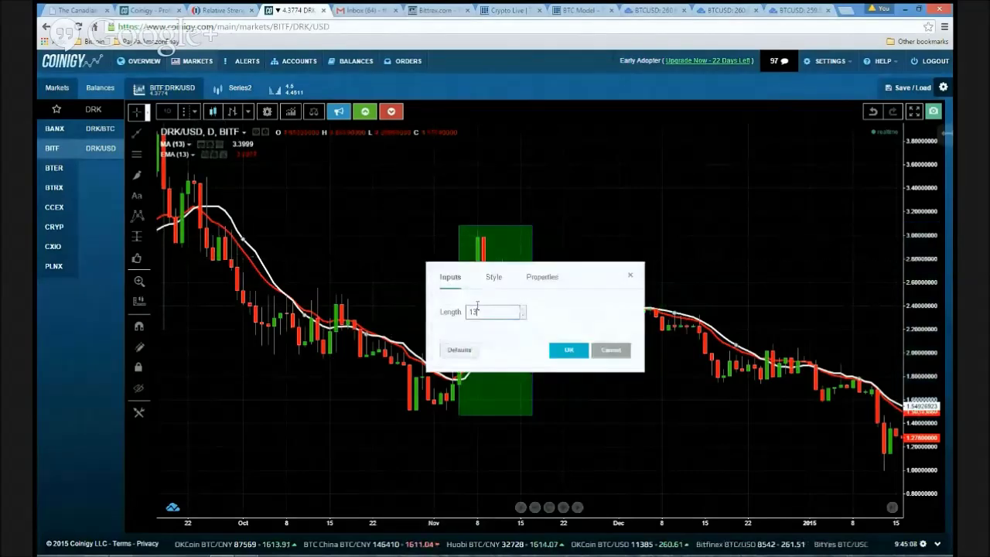
{"action": "left_click", "coordinate": [494, 279]}
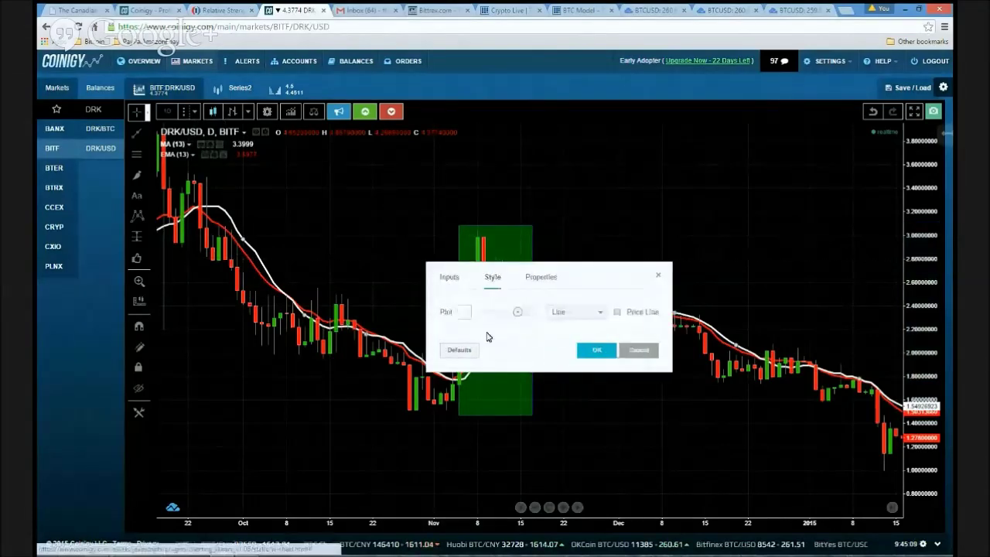
{"action": "left_click", "coordinate": [451, 278]}
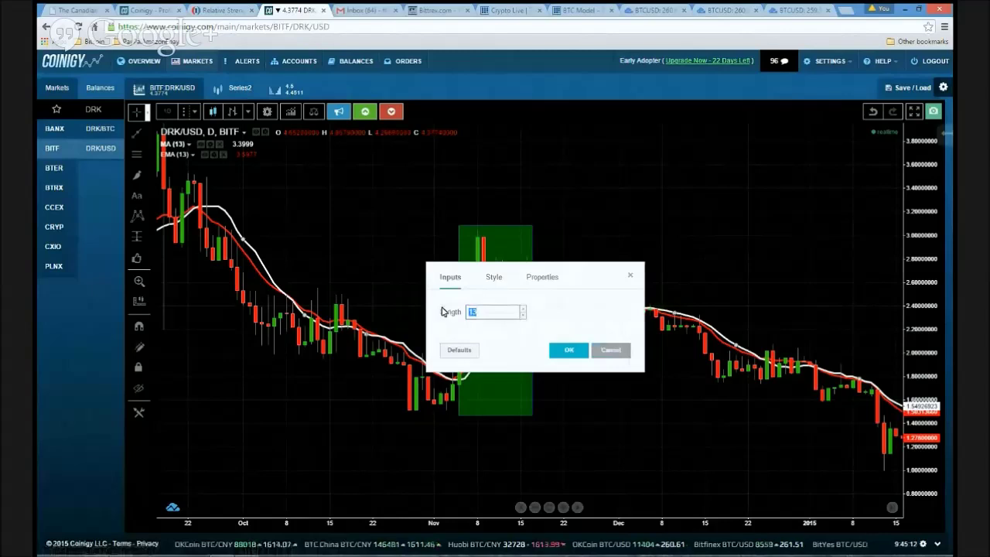
{"action": "left_click", "coordinate": [579, 356]}
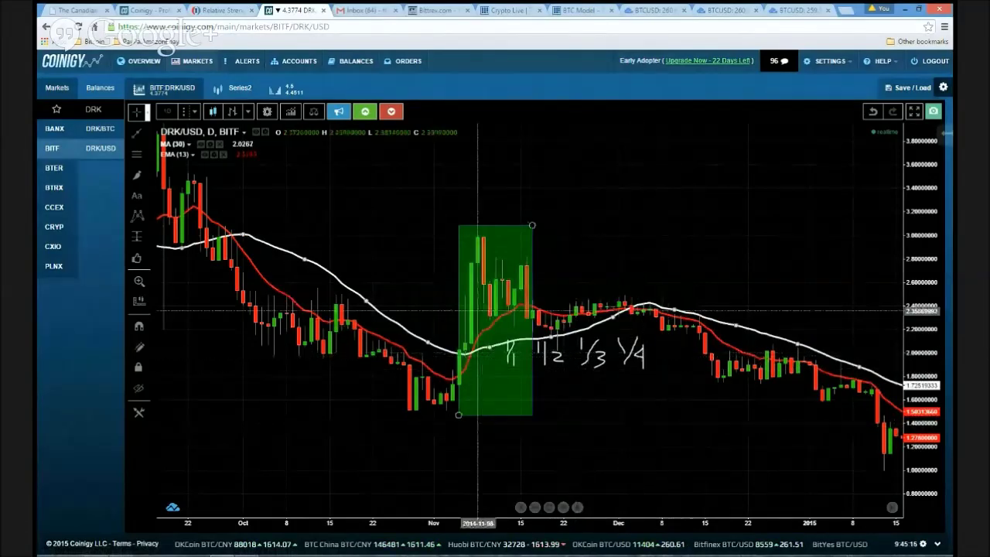
Delete the handwritten fractions 1/4, 1/3 and 1/2 from the chart stroke by stroke.
{"action": "left_click", "coordinate": [639, 360]}
{"action": "left_click", "coordinate": [638, 355]}
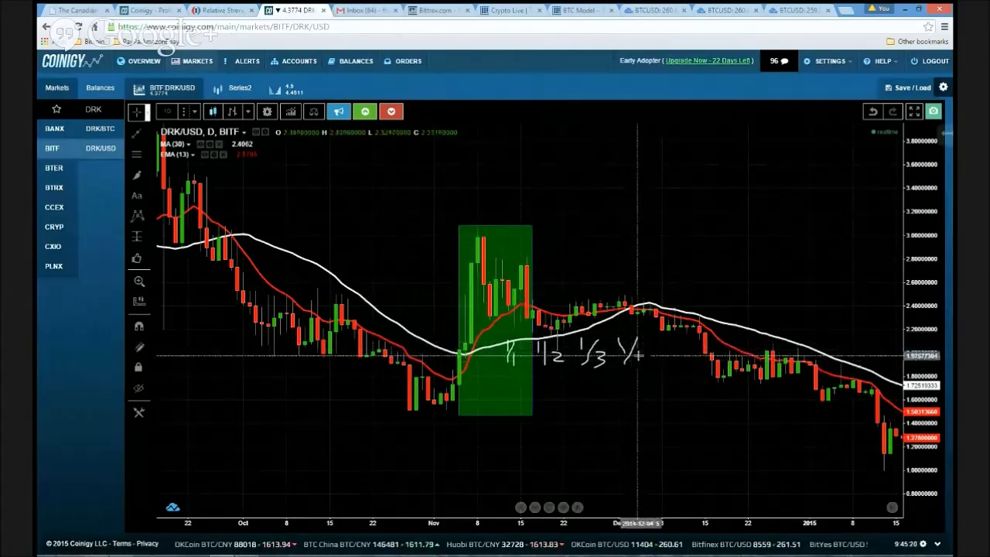
{"action": "left_click", "coordinate": [632, 353]}
{"action": "key", "text": "Delete"}
{"action": "left_click", "coordinate": [621, 349]}
{"action": "key", "text": "Delete"}
{"action": "left_click", "coordinate": [607, 352]}
{"action": "key", "text": "Delete"}
{"action": "left_click", "coordinate": [590, 354]}
{"action": "key", "text": "Delete"}
{"action": "left_click", "coordinate": [571, 354]}
{"action": "key", "text": "Delete"}
{"action": "left_click", "coordinate": [551, 356]}
{"action": "key", "text": "Delete"}
{"action": "left_click", "coordinate": [541, 354]}
{"action": "key", "text": "Delete"}
Move the green rectangle away to early December and delete the handwritten 1/1 it was covering.
{"action": "left_click", "coordinate": [530, 353]}
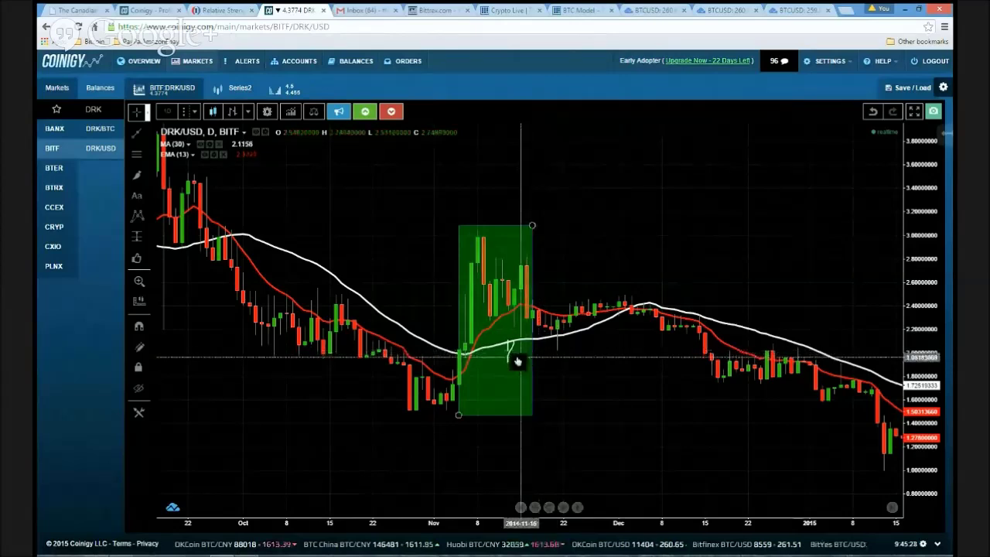
{"action": "left_click_drag", "start_coordinate": [513, 362], "coordinate": [653, 365]}
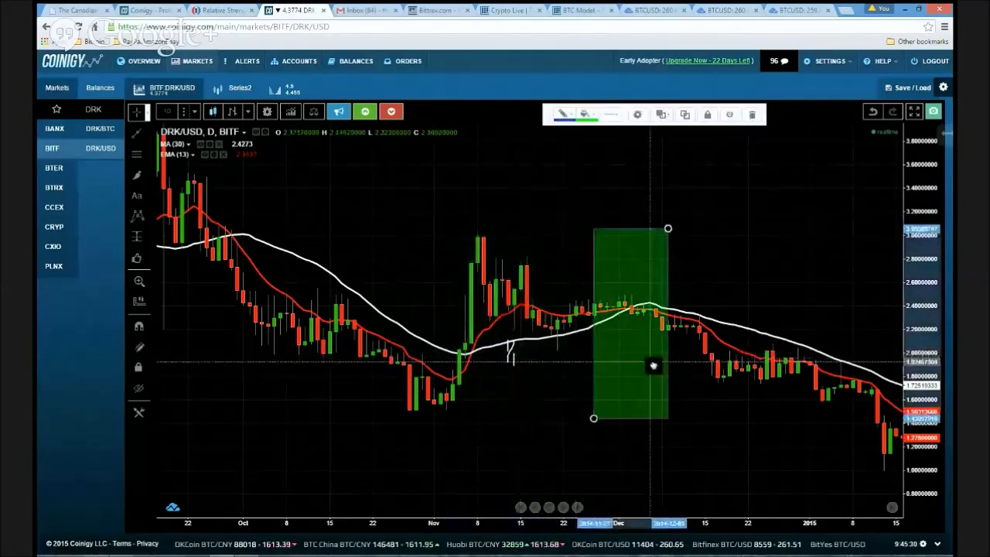
{"action": "left_click", "coordinate": [511, 355]}
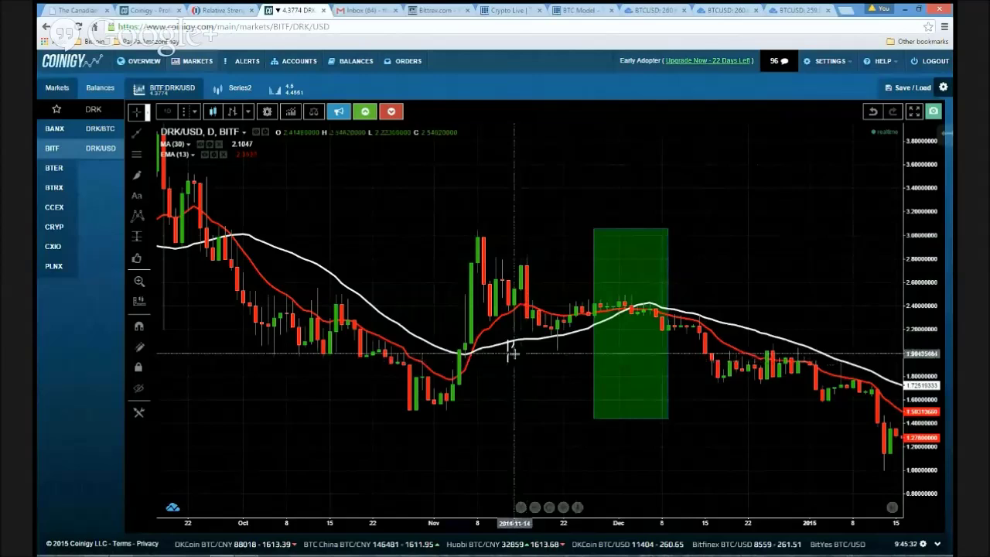
Move the green rectangle clear of the candles to mid-January 2015 and delete it from the chart.
{"action": "mouse_move", "coordinate": [621, 371]}
{"action": "left_mouse_down"}
{"action": "mouse_move", "coordinate": [518, 349]}
{"action": "mouse_move", "coordinate": [663, 333]}
{"action": "mouse_move", "coordinate": [756, 301]}
{"action": "left_mouse_up"}
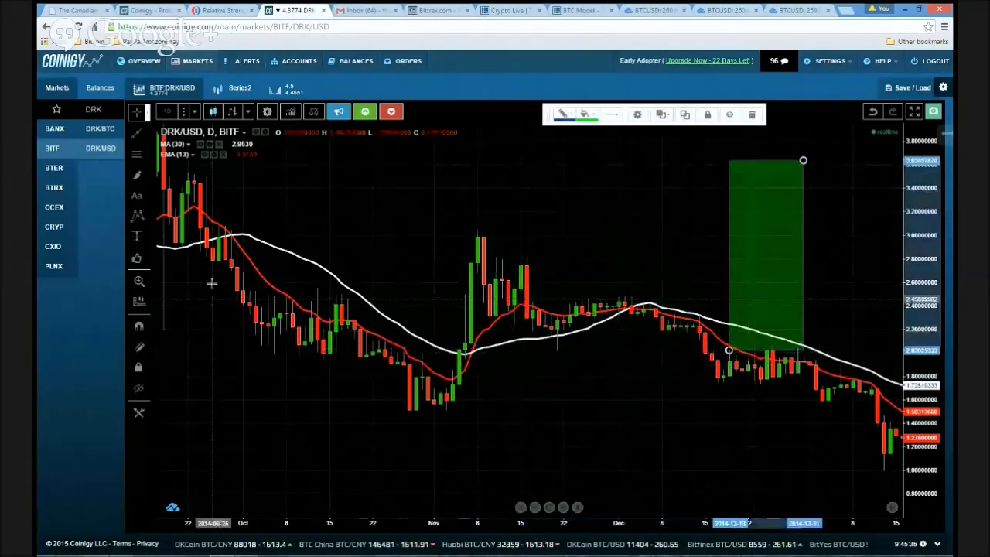
{"action": "scroll", "coordinate": [732, 444], "scroll_direction": "down", "scroll_amount": 3}
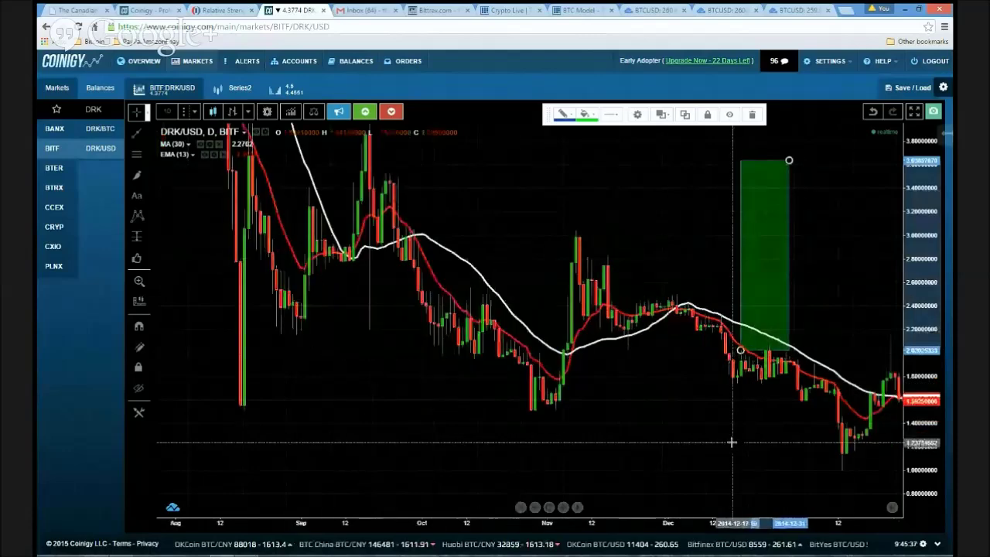
{"action": "left_click", "coordinate": [700, 412]}
{"action": "left_click_drag", "start_coordinate": [700, 411], "coordinate": [626, 462]}
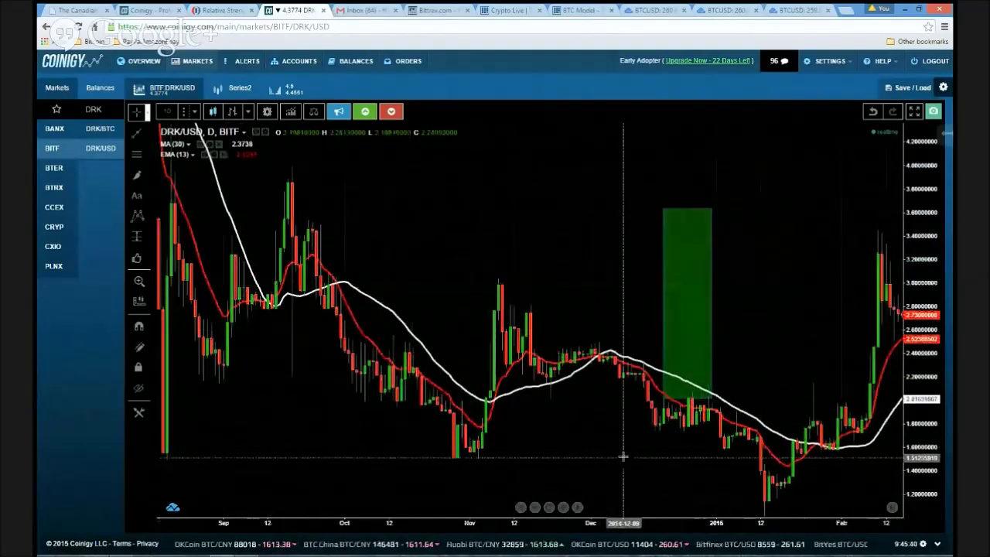
{"action": "left_click", "coordinate": [696, 310]}
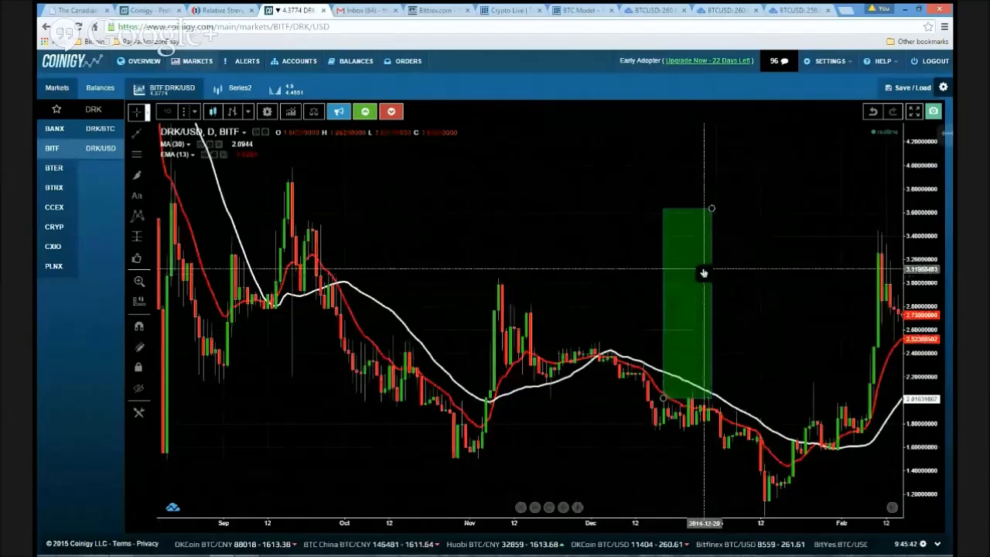
{"action": "left_click_drag", "start_coordinate": [705, 267], "coordinate": [798, 236]}
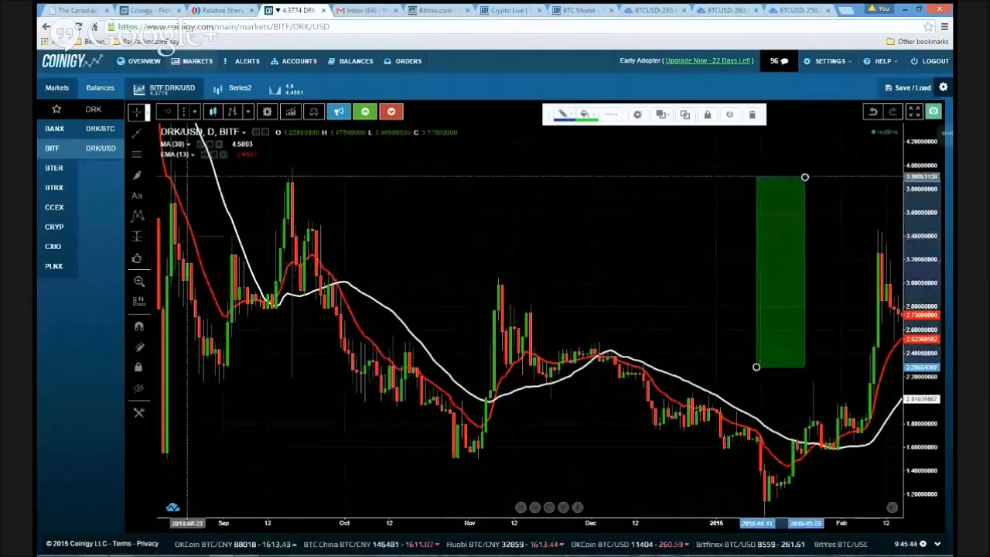
{"action": "left_click", "coordinate": [751, 114]}
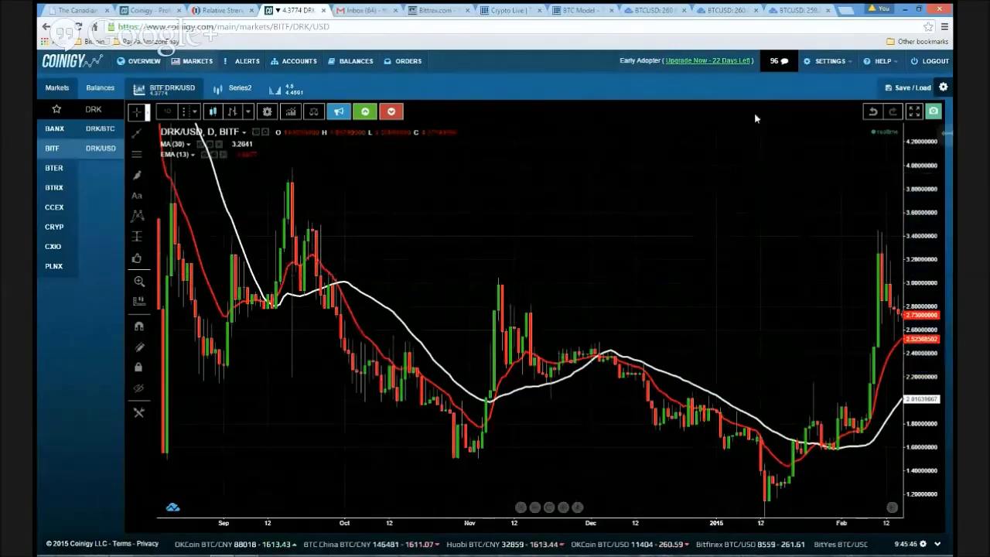
Circle the moving-average crossovers in mid-September, late September and early November with freehand brush strokes.
{"action": "left_click", "coordinate": [263, 292]}
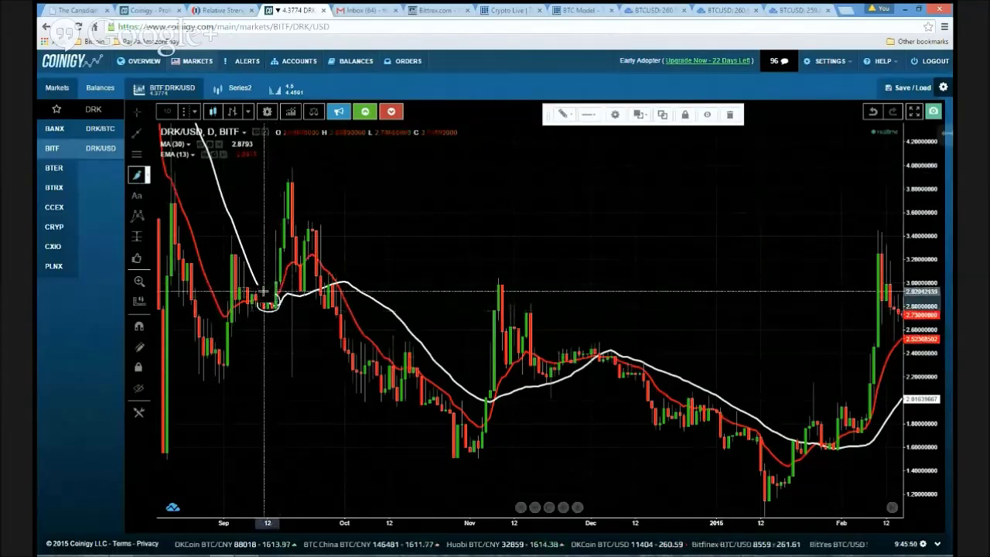
{"action": "left_click_drag", "start_coordinate": [331, 273], "coordinate": [332, 275]}
{"action": "left_click_drag", "start_coordinate": [486, 394], "coordinate": [483, 391]}
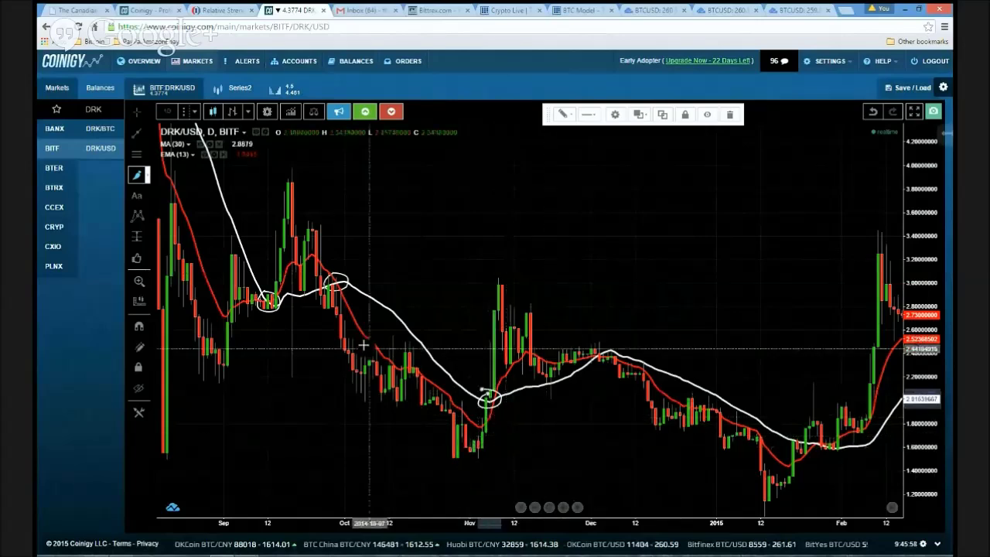
Sketch a W and an M with short crossing lines below the September–October candles, and delete a trial W traced over the early-November lows.
{"action": "mouse_move", "coordinate": [266, 444]}
{"action": "left_mouse_down"}
{"action": "mouse_move", "coordinate": [293, 471]}
{"action": "mouse_move", "coordinate": [321, 445]}
{"action": "mouse_move", "coordinate": [339, 467]}
{"action": "mouse_move", "coordinate": [352, 470]}
{"action": "mouse_move", "coordinate": [358, 455]}
{"action": "left_mouse_up"}
{"action": "mouse_move", "coordinate": [364, 437]}
{"action": "left_mouse_down"}
{"action": "mouse_move", "coordinate": [369, 416]}
{"action": "mouse_move", "coordinate": [376, 442]}
{"action": "left_mouse_up"}
{"action": "mouse_move", "coordinate": [177, 476]}
{"action": "left_mouse_down"}
{"action": "mouse_move", "coordinate": [232, 442]}
{"action": "mouse_move", "coordinate": [248, 490]}
{"action": "mouse_move", "coordinate": [264, 467]}
{"action": "left_mouse_up"}
{"action": "mouse_move", "coordinate": [425, 414]}
{"action": "left_mouse_down"}
{"action": "mouse_move", "coordinate": [451, 455]}
{"action": "mouse_move", "coordinate": [462, 409]}
{"action": "mouse_move", "coordinate": [479, 452]}
{"action": "mouse_move", "coordinate": [503, 377]}
{"action": "left_mouse_up"}
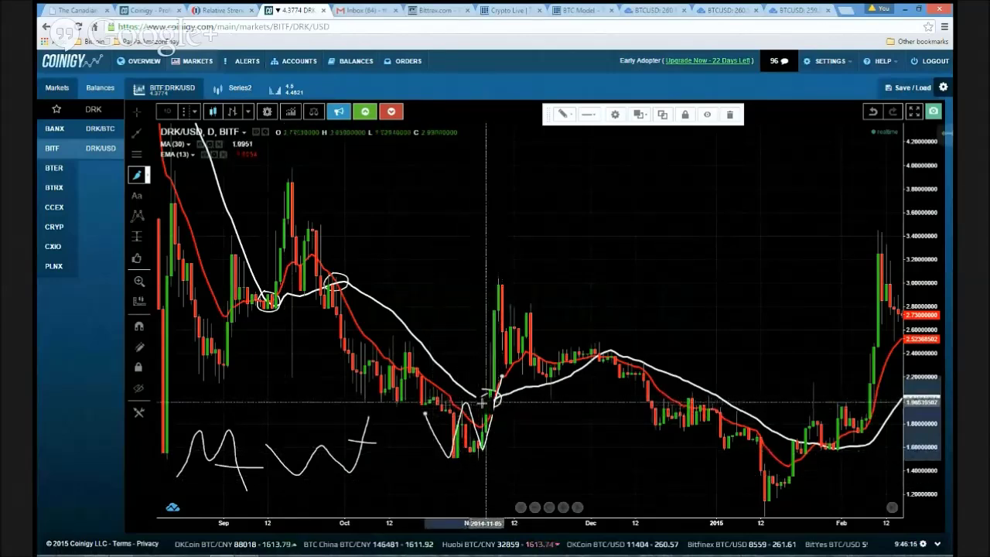
{"action": "left_click", "coordinate": [730, 114]}
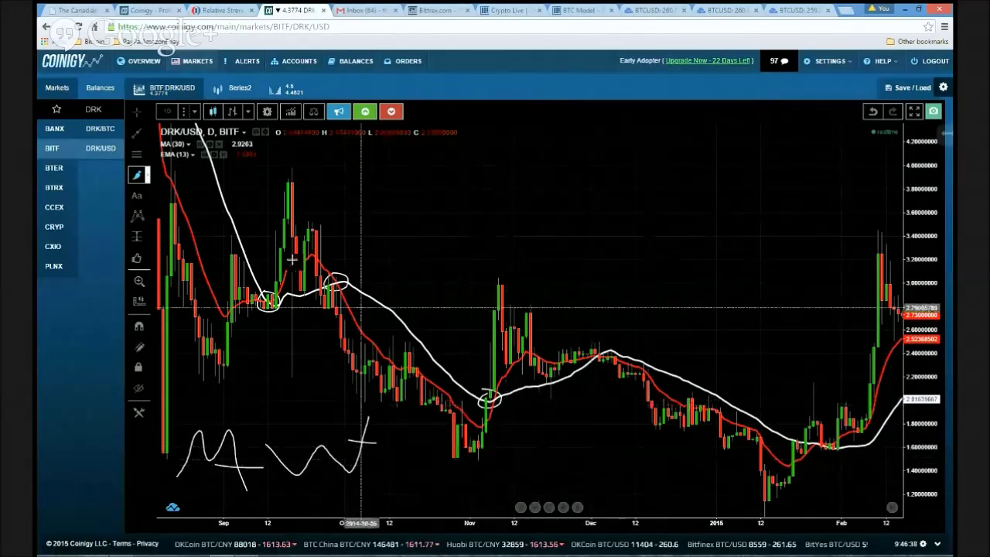
Circle the moving-average crossovers in early December and late January with the brush.
{"action": "left_click", "coordinate": [136, 114]}
{"action": "left_click_drag", "start_coordinate": [729, 317], "coordinate": [473, 294]}
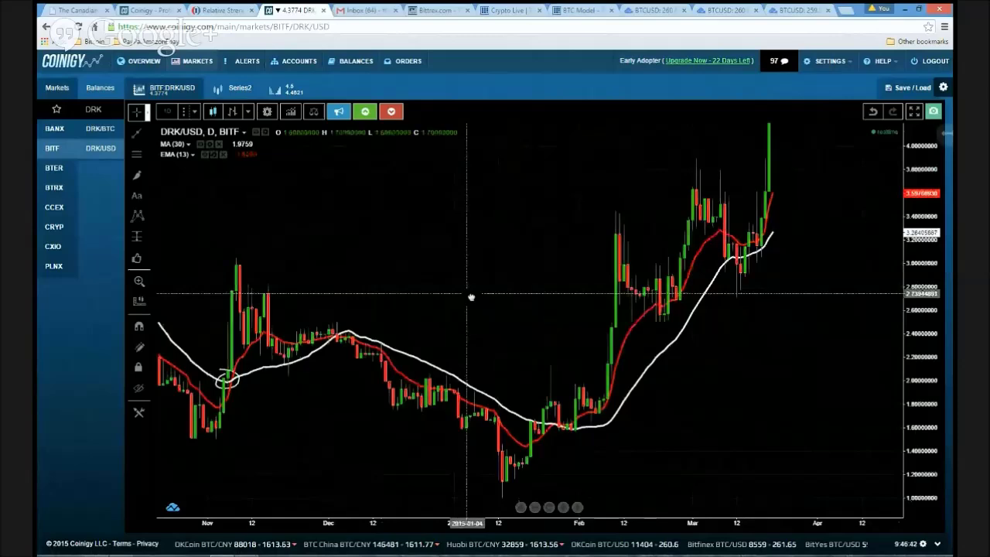
{"action": "left_click_drag", "start_coordinate": [911, 339], "coordinate": [781, 398]}
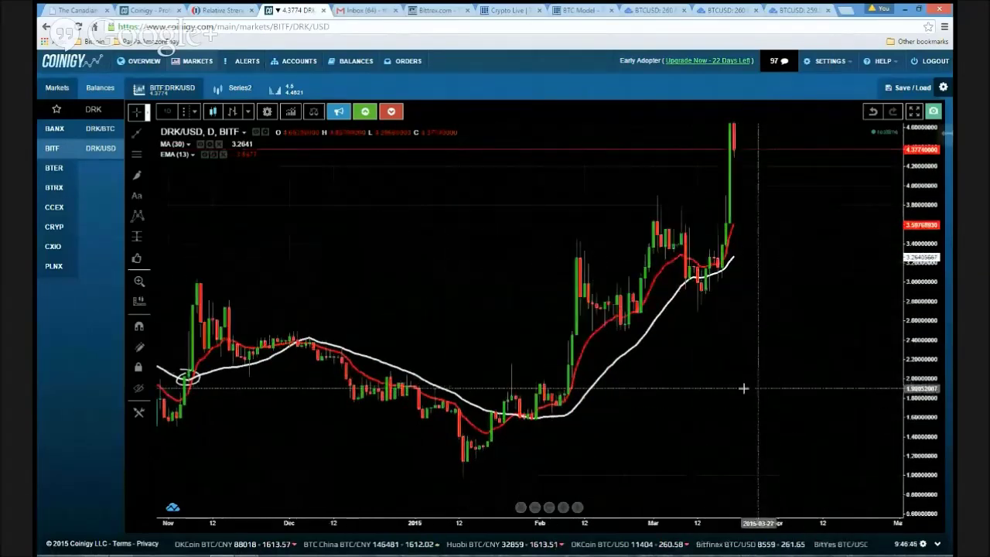
{"action": "left_click", "coordinate": [136, 176]}
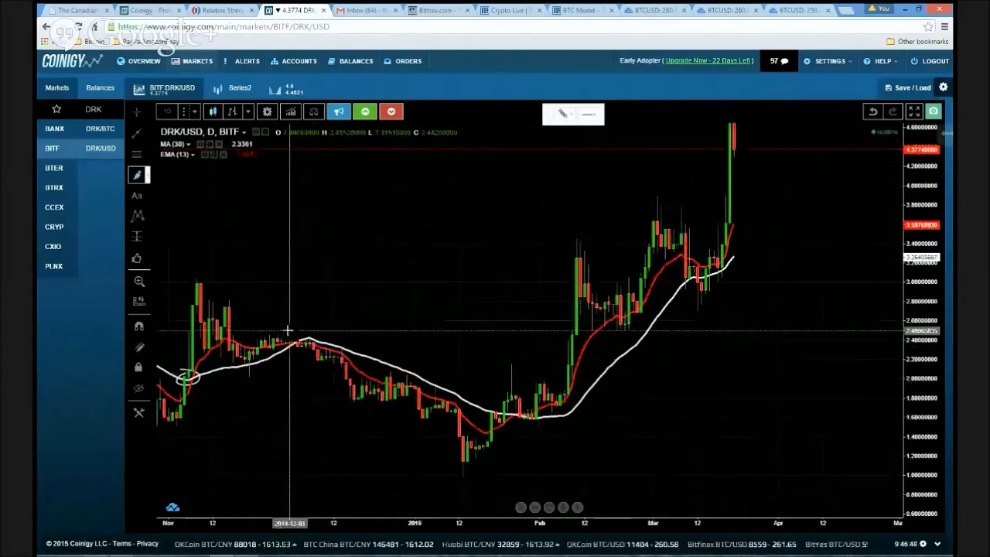
{"action": "mouse_move", "coordinate": [286, 333]}
{"action": "left_mouse_down"}
{"action": "mouse_move", "coordinate": [326, 341]}
{"action": "mouse_move", "coordinate": [289, 324]}
{"action": "left_mouse_up"}
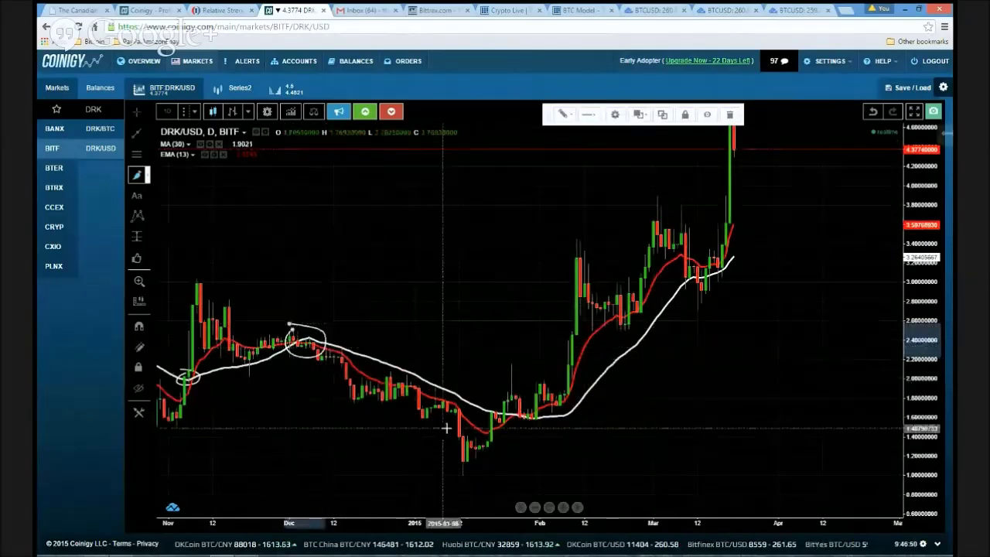
{"action": "left_click_drag", "start_coordinate": [514, 401], "coordinate": [516, 400]}
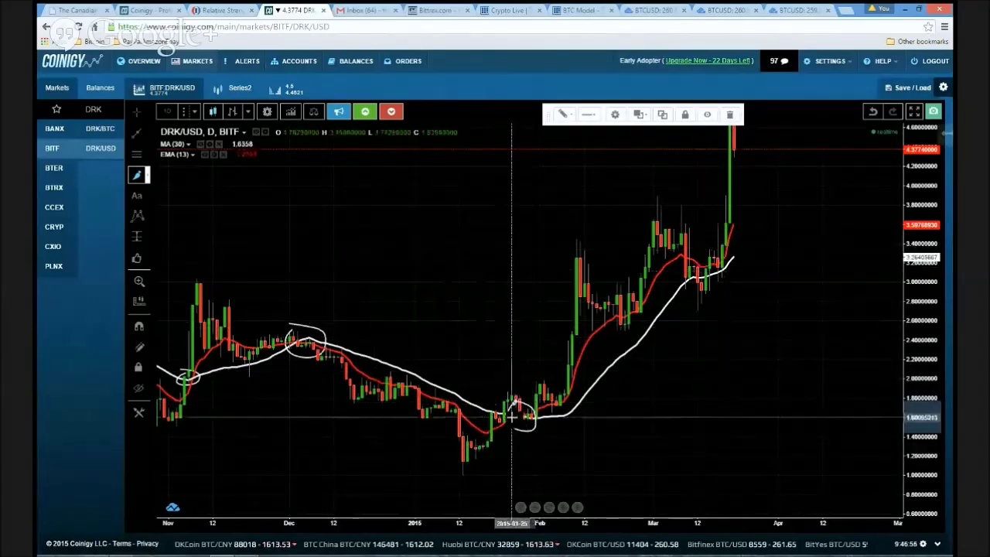
Hide the Volume indicator on the chart, leaving its format settings unchanged.
{"action": "scroll", "coordinate": [825, 413], "scroll_direction": "down", "scroll_amount": 3}
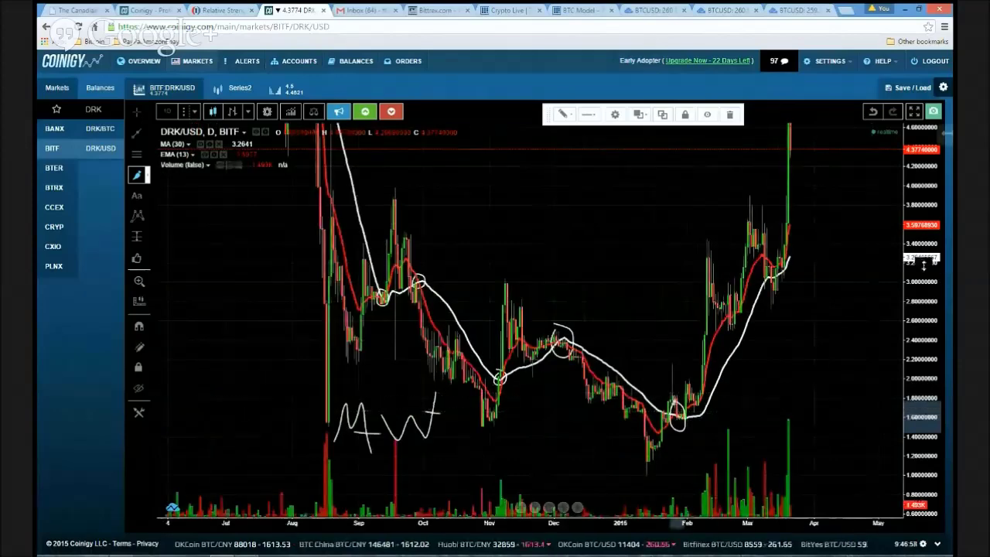
{"action": "left_click_drag", "start_coordinate": [925, 263], "coordinate": [934, 379]}
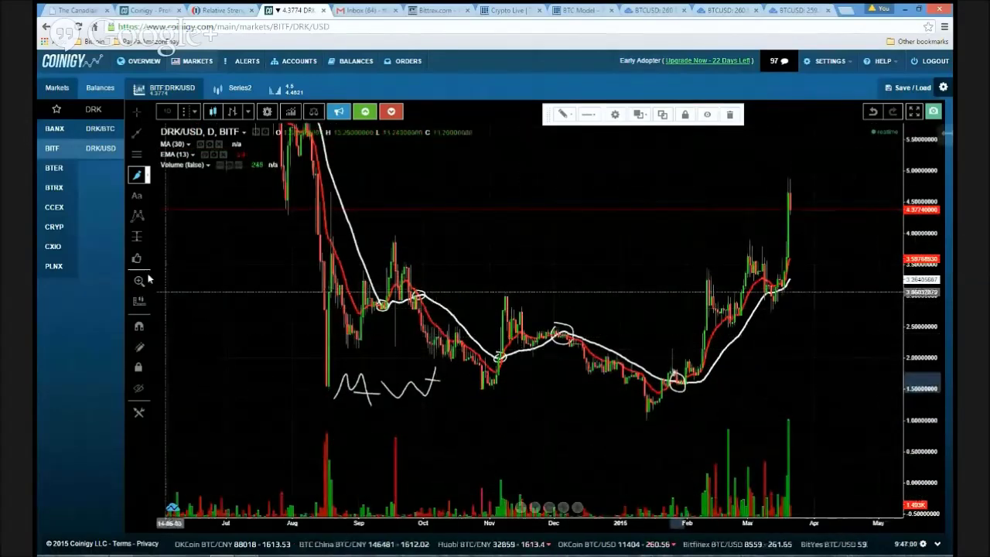
{"action": "left_click_drag", "start_coordinate": [232, 262], "coordinate": [174, 147]}
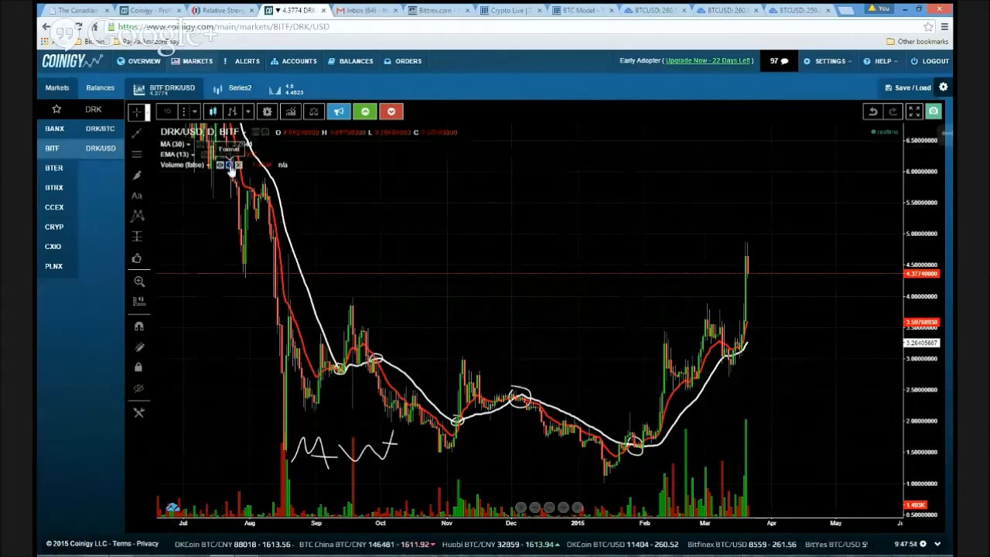
{"action": "left_click", "coordinate": [230, 166]}
{"action": "left_click", "coordinate": [611, 351]}
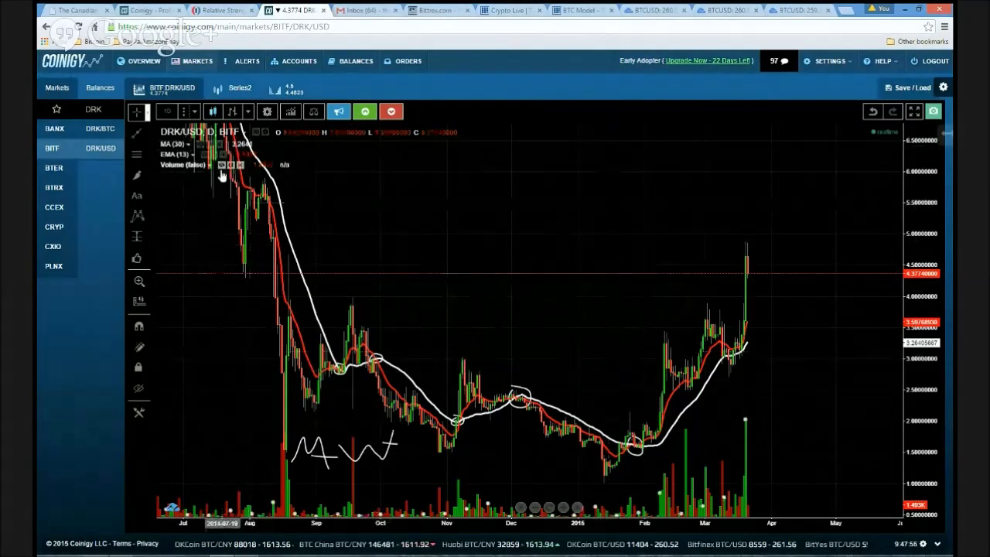
{"action": "left_click", "coordinate": [221, 165]}
{"action": "left_click_drag", "start_coordinate": [563, 362], "coordinate": [630, 365]}
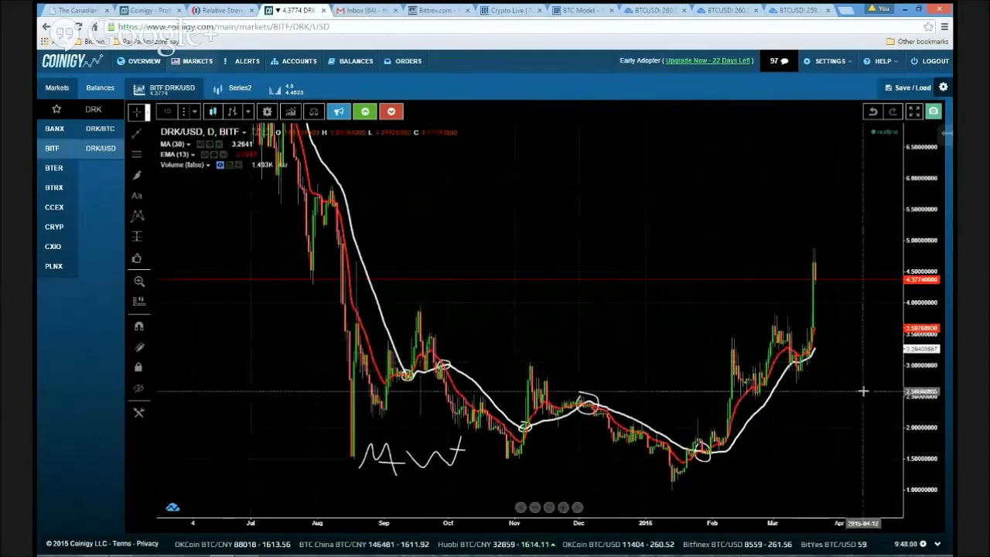
{"action": "scroll", "coordinate": [862, 391], "scroll_direction": "up", "scroll_amount": 2}
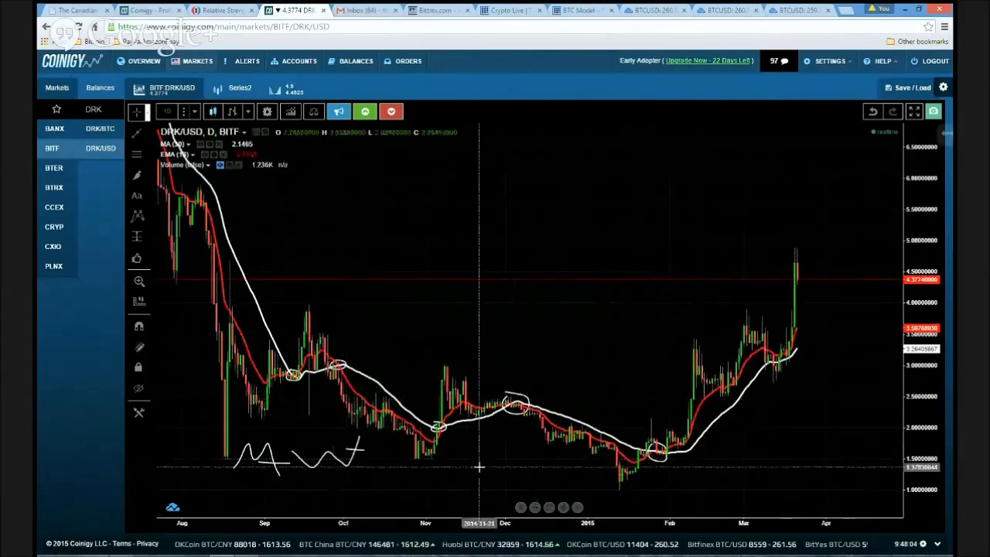
{"action": "left_click_drag", "start_coordinate": [479, 467], "coordinate": [523, 448]}
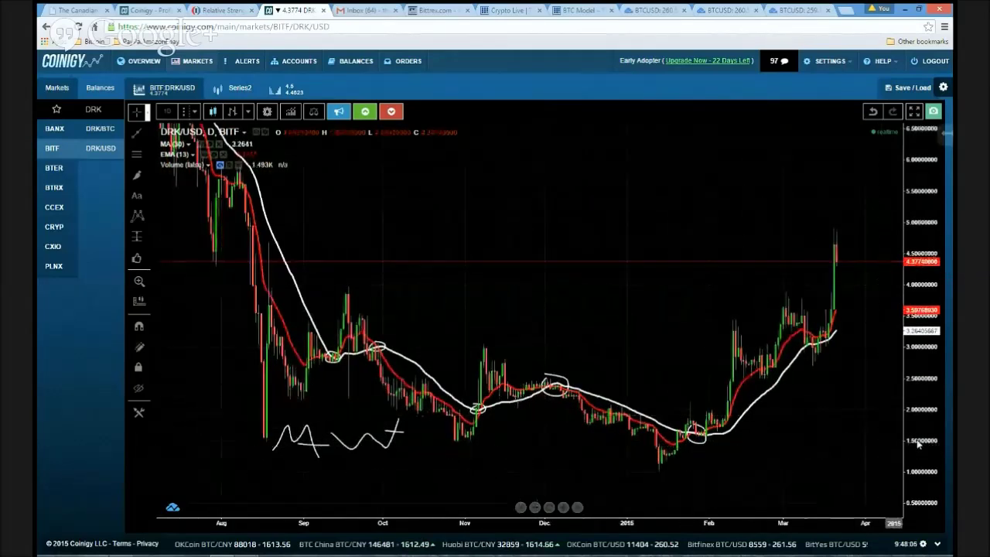
{"action": "left_click_drag", "start_coordinate": [939, 411], "coordinate": [926, 403]}
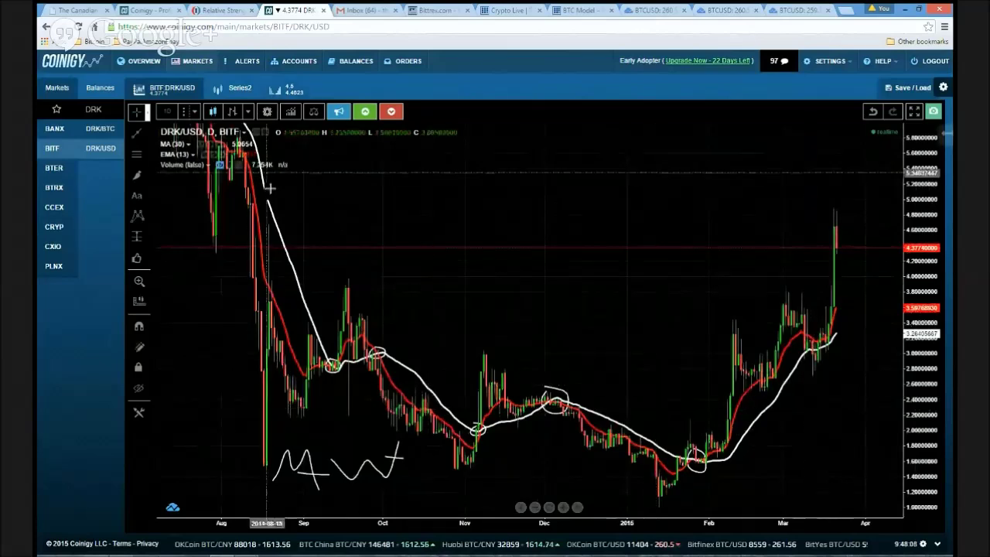